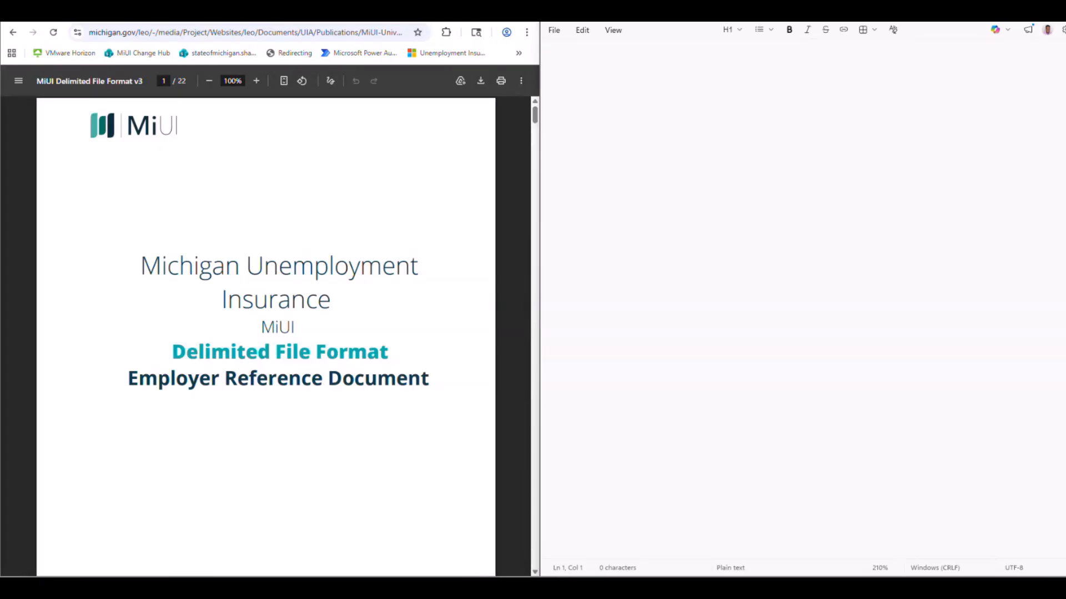
Start the comma-separated employer header record in the blank text file with record identifier RE and year/quarter 202603, per the Employer Header Record table.
scroll(534, 573, down, 7)
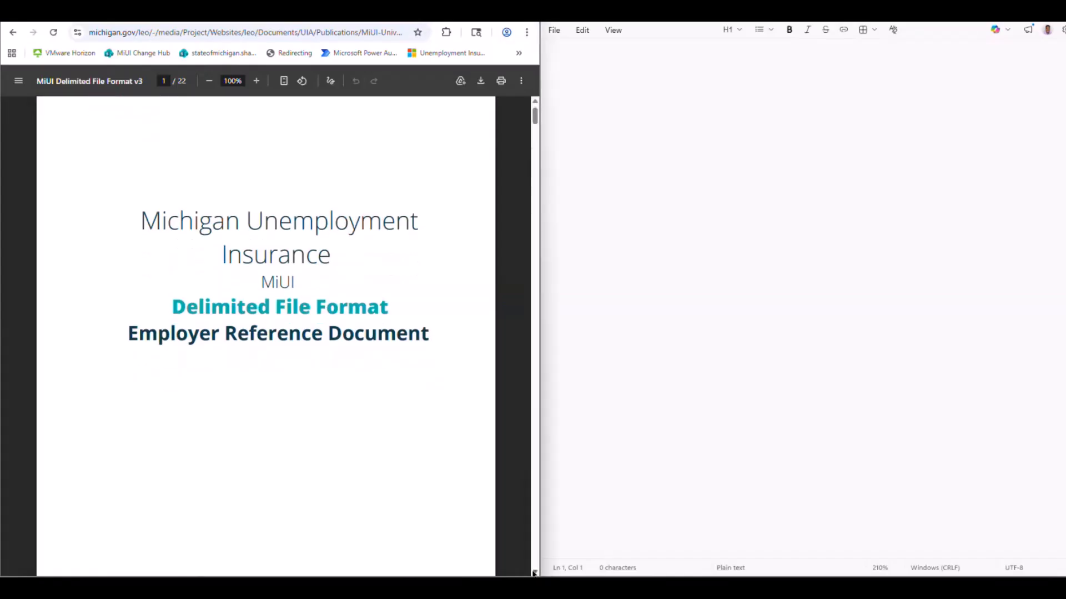
scroll(534, 573, down, 10)
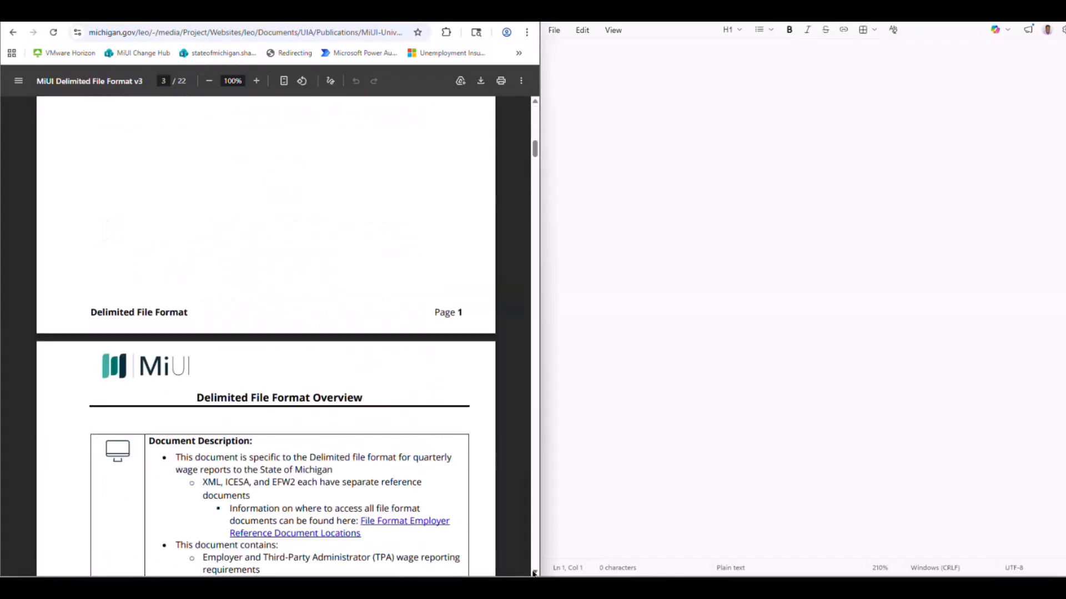
scroll(534, 573, down, 12)
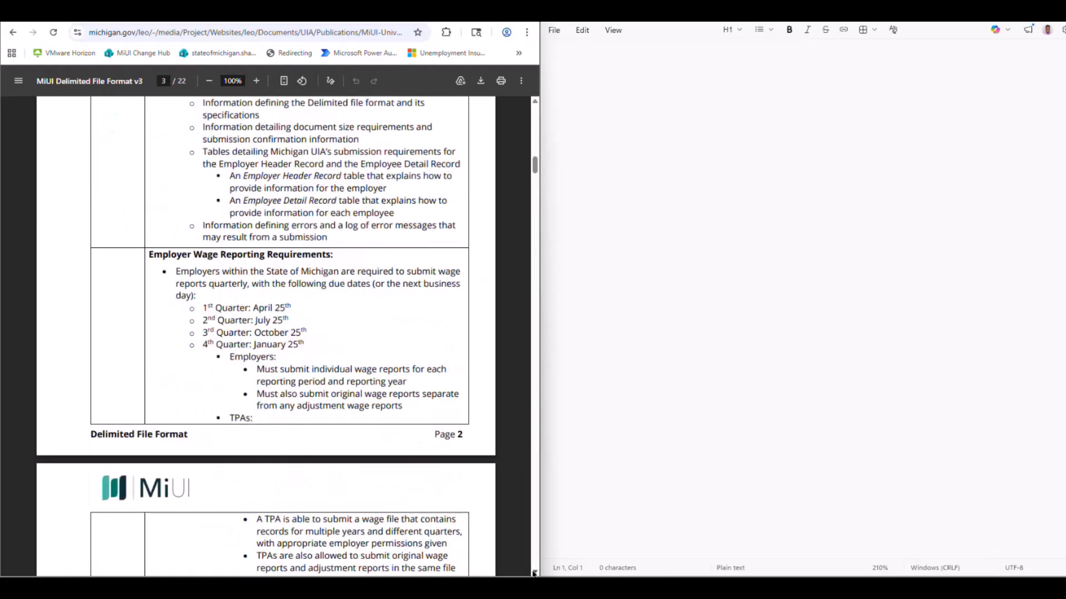
scroll(534, 574, down, 9)
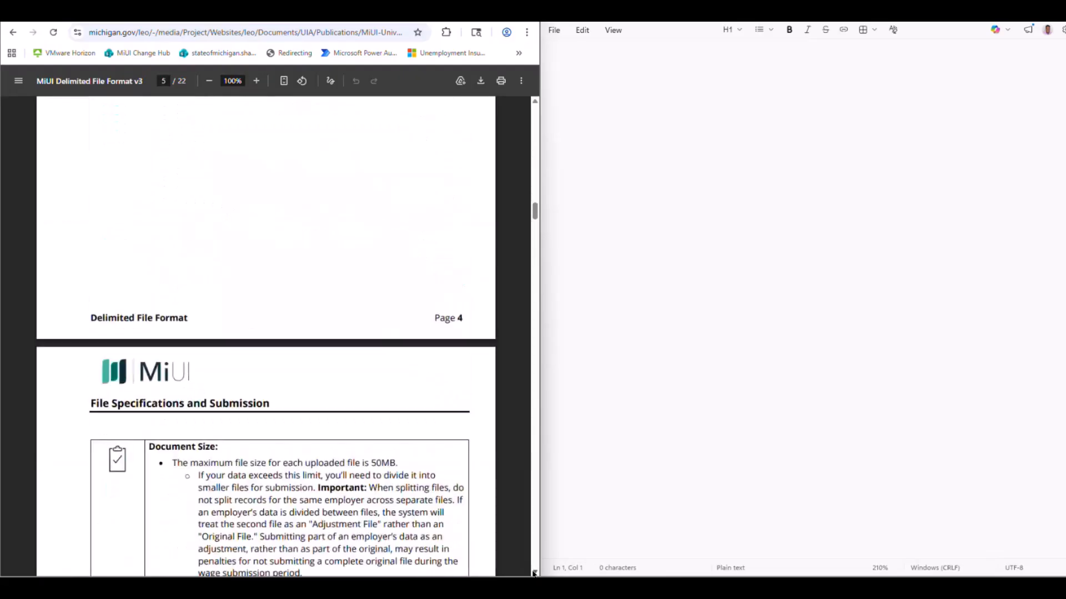
scroll(533, 573, down, 12)
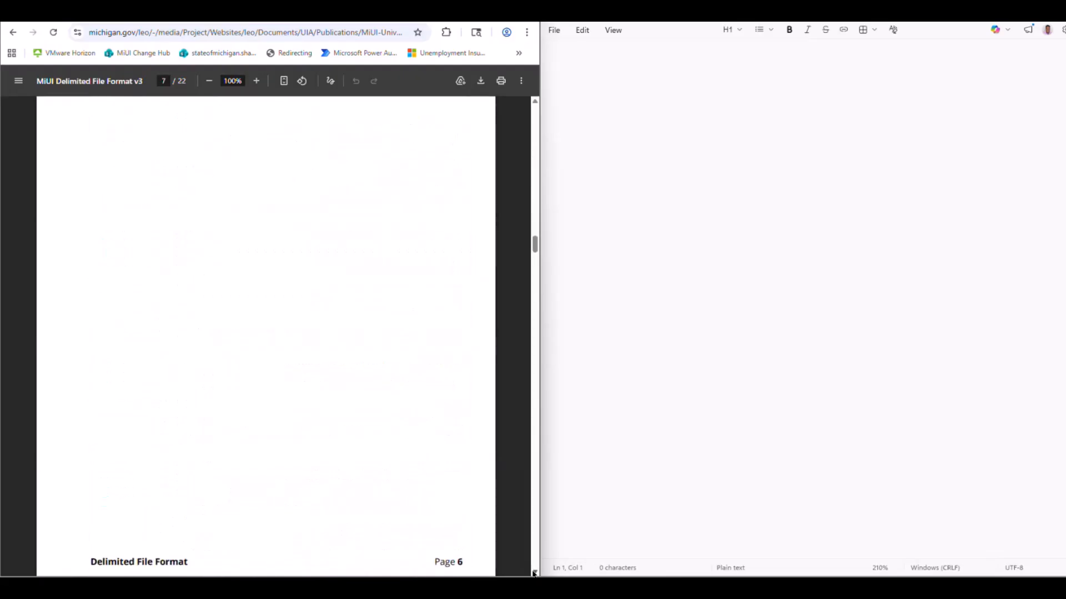
scroll(533, 573, down, 7)
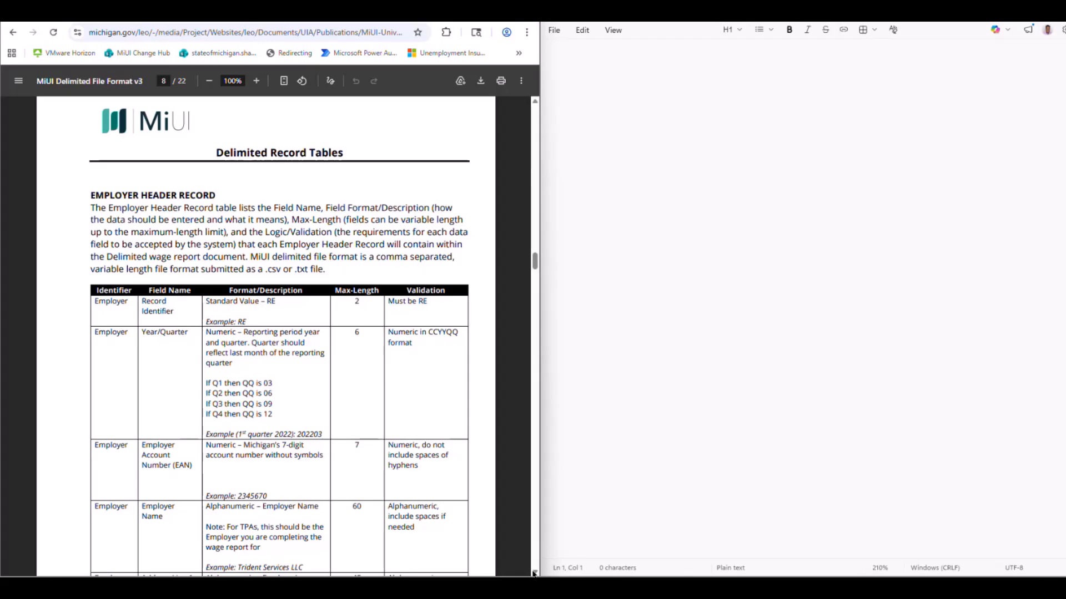
click(611, 53)
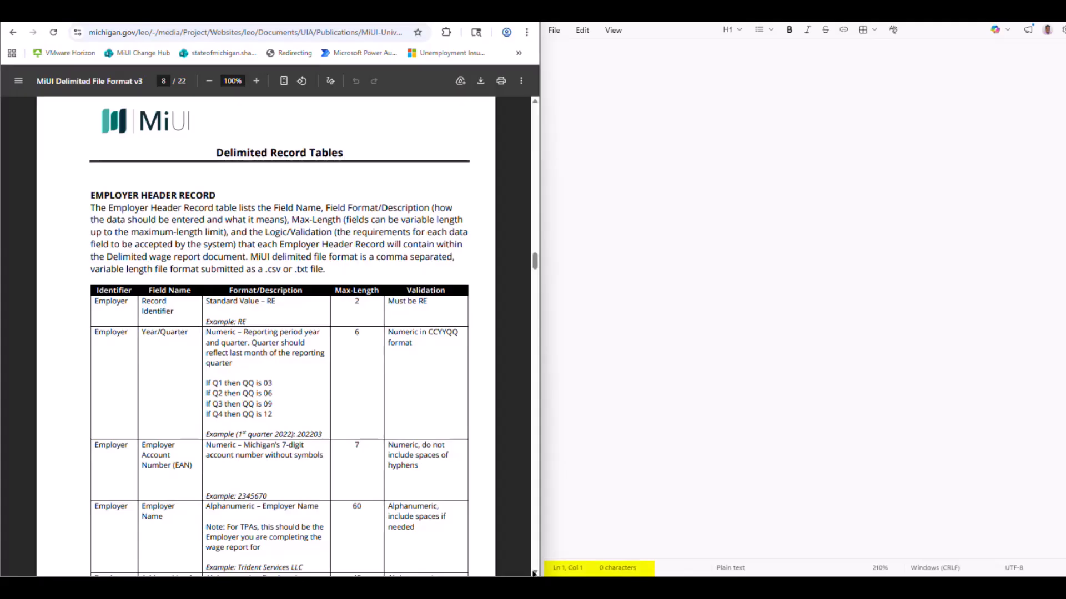
click(612, 53)
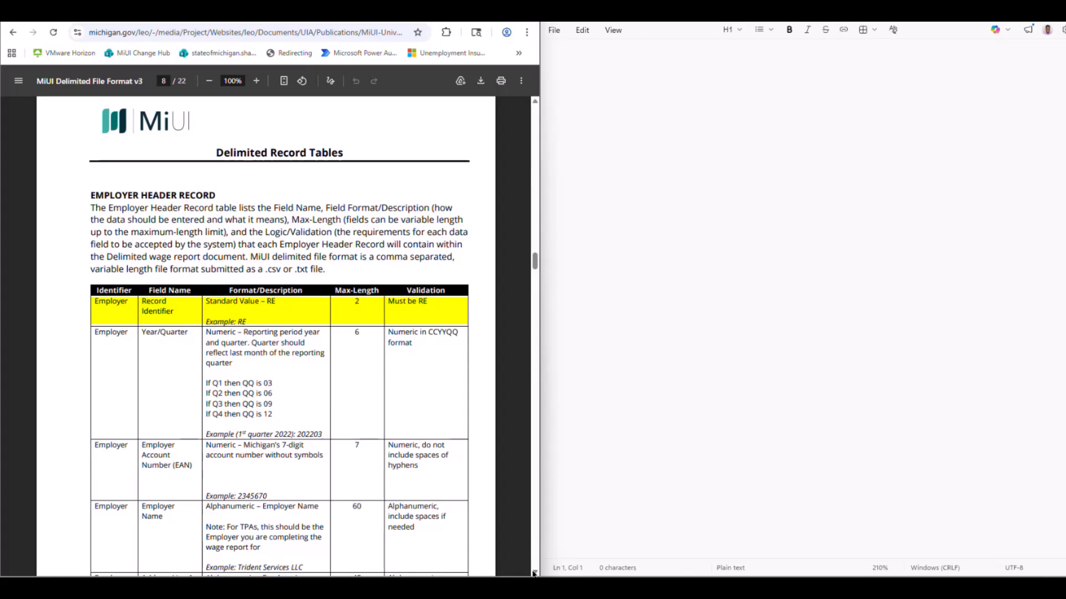
click(611, 52)
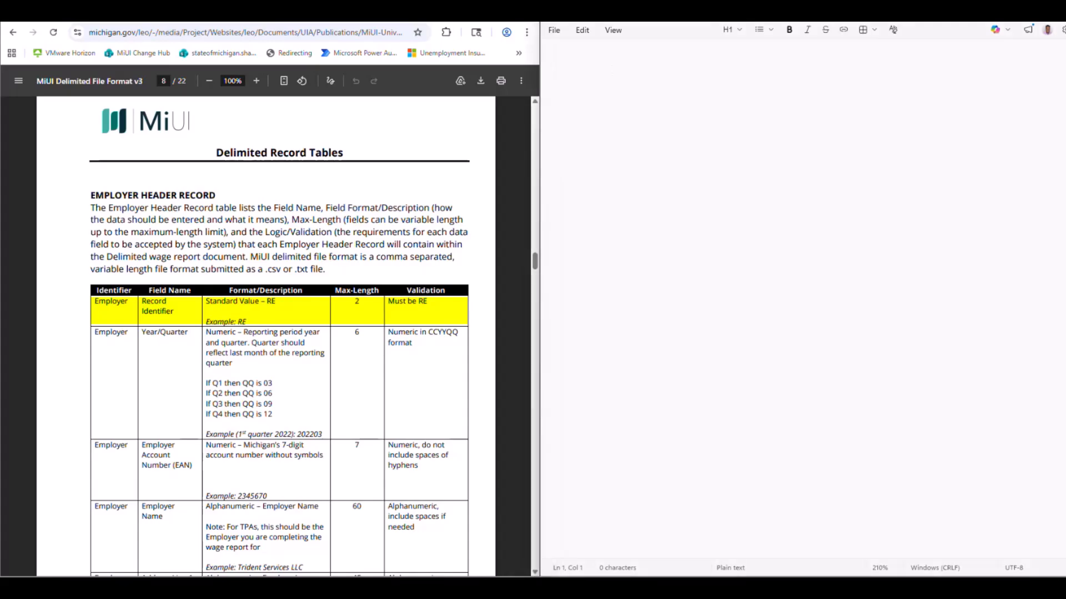
text(RE,)
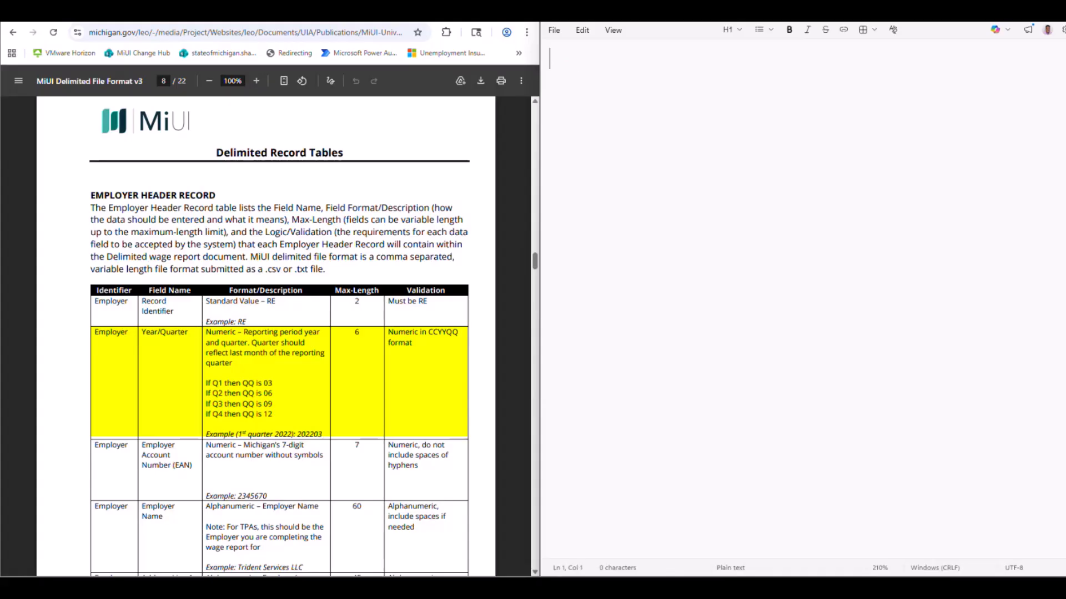
text(RE,)
text(202603,)
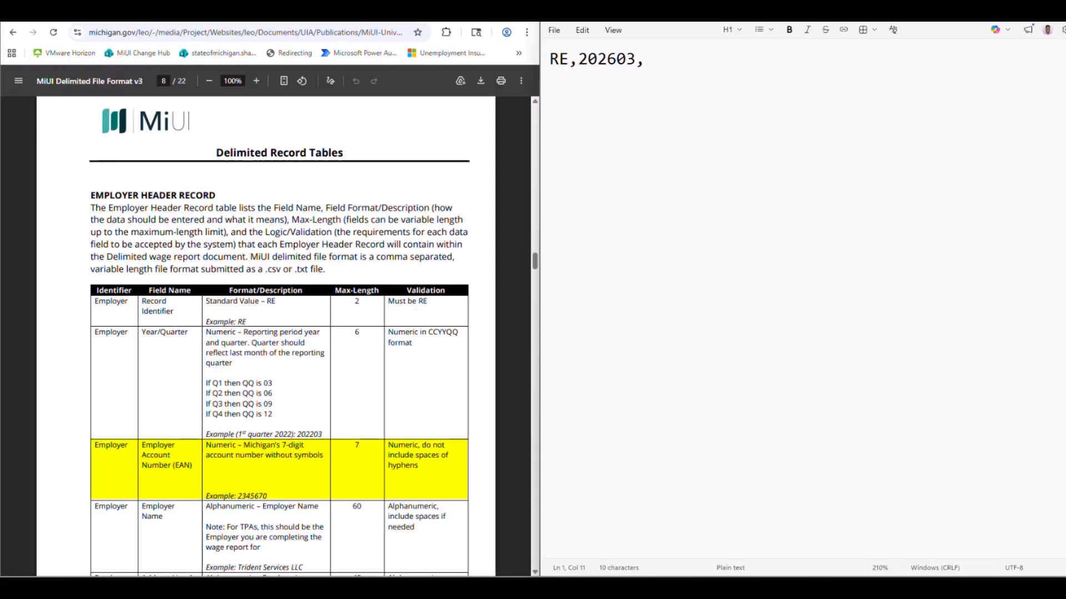
Append the 7-digit employer account number and the employer name Example LLC to the header record, each followed by a comma.
text(1234567,)
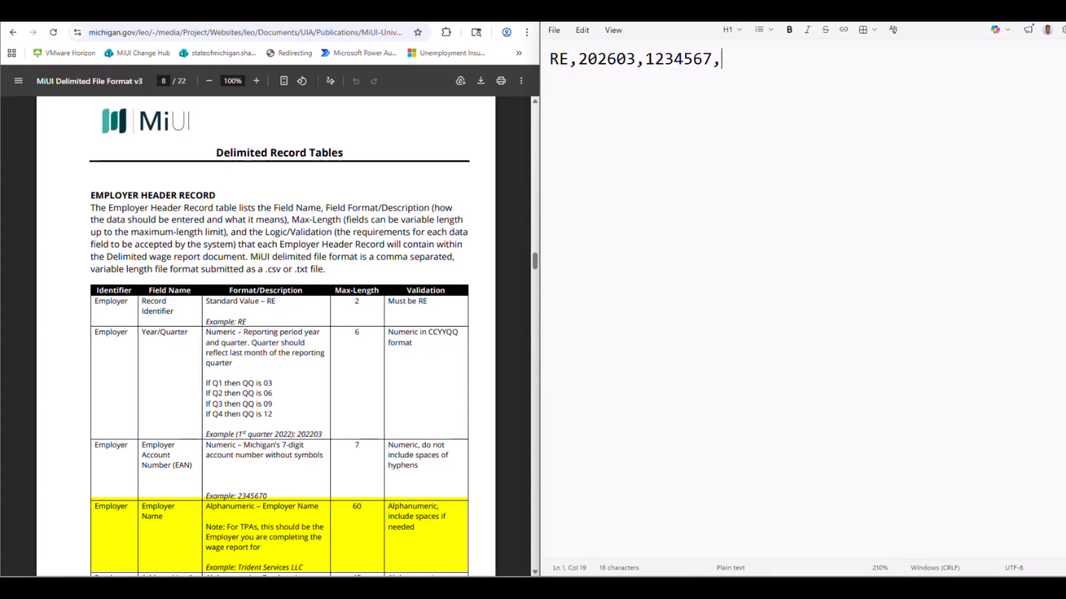
text(Example LLC,)
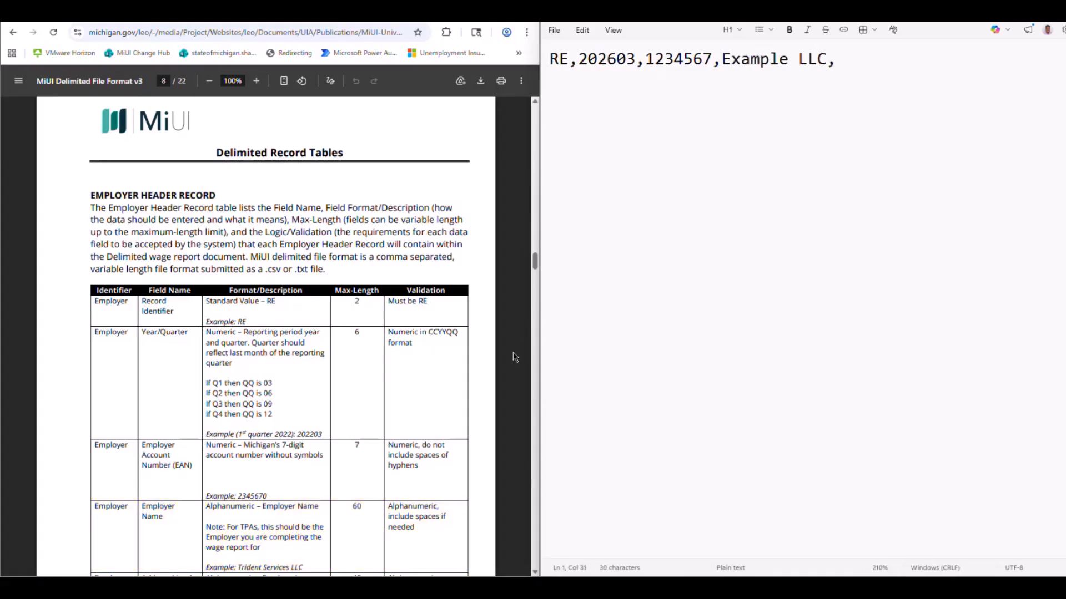
Add the employer's street address as Address Line 1 and leave Address Line 2 blank with only its separating comma.
scroll(511, 419, down, 1)
scroll(511, 419, down, 4)
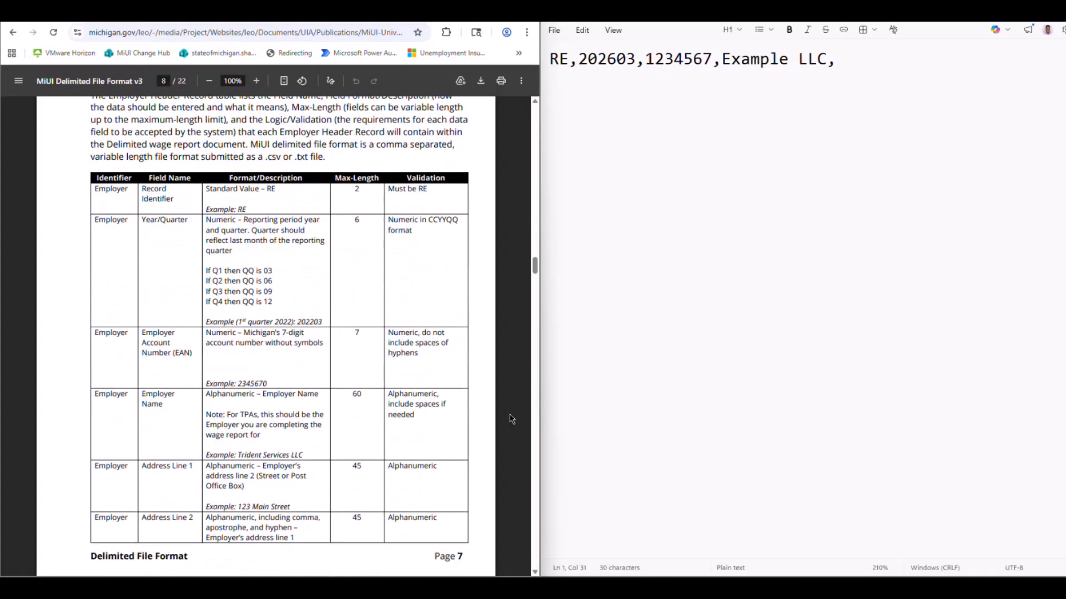
scroll(511, 419, down, 3)
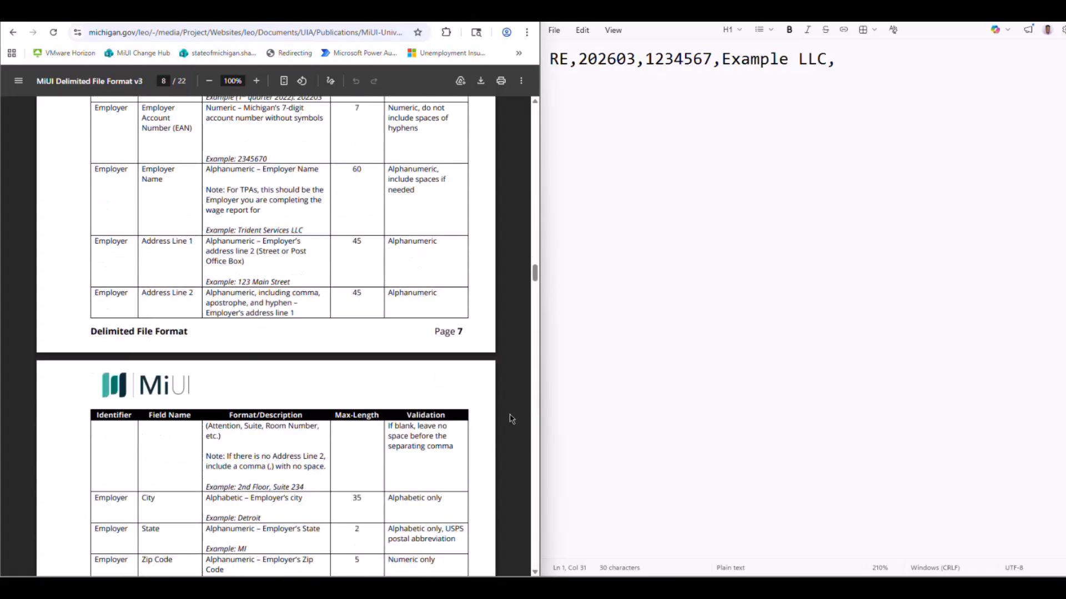
scroll(511, 419, down, 3)
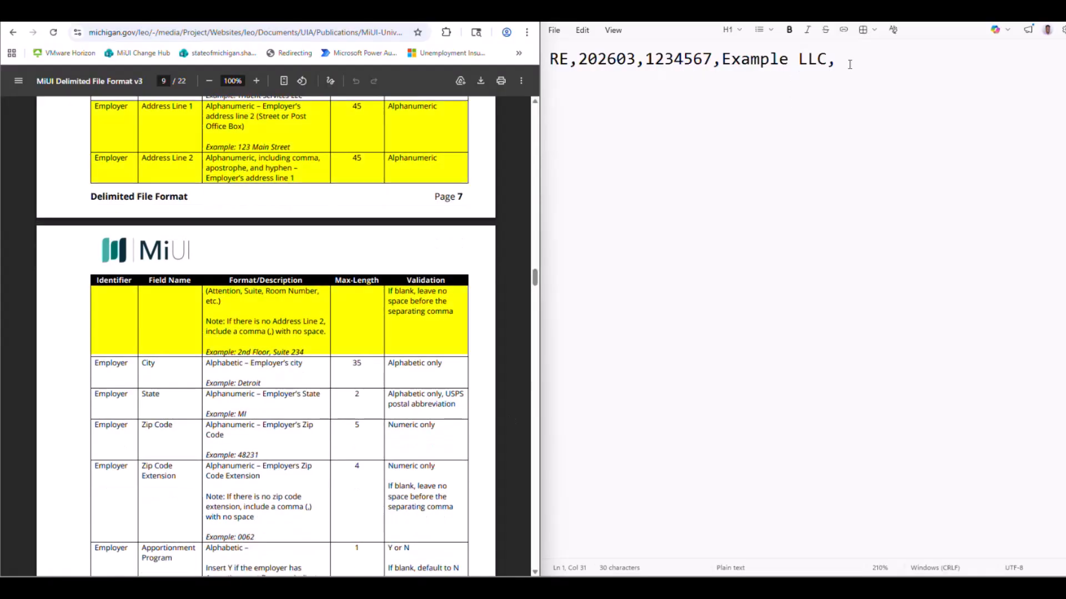
click(850, 64)
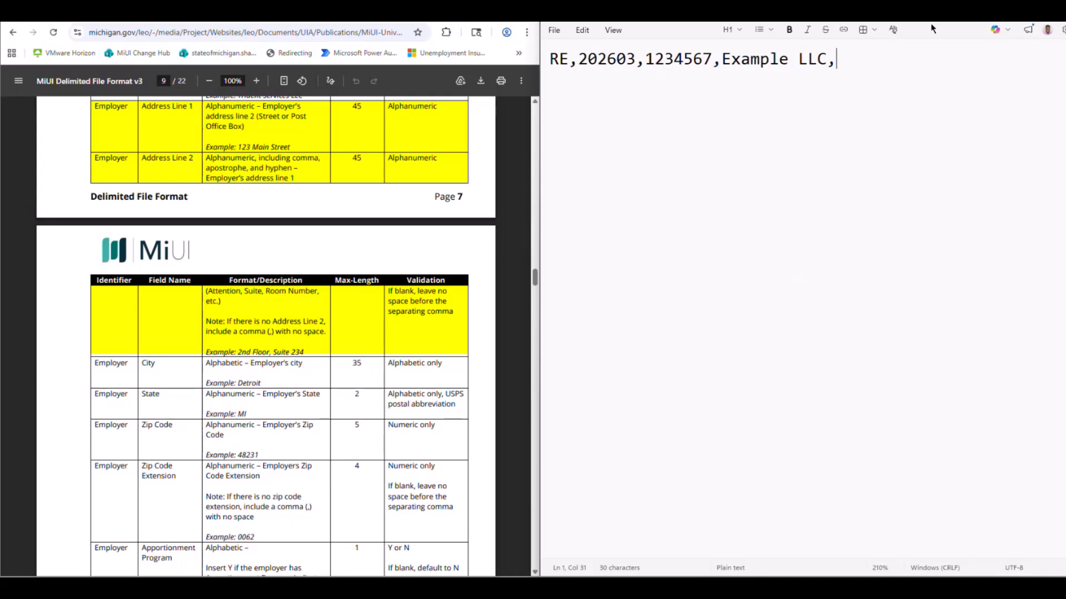
text(123 Main)
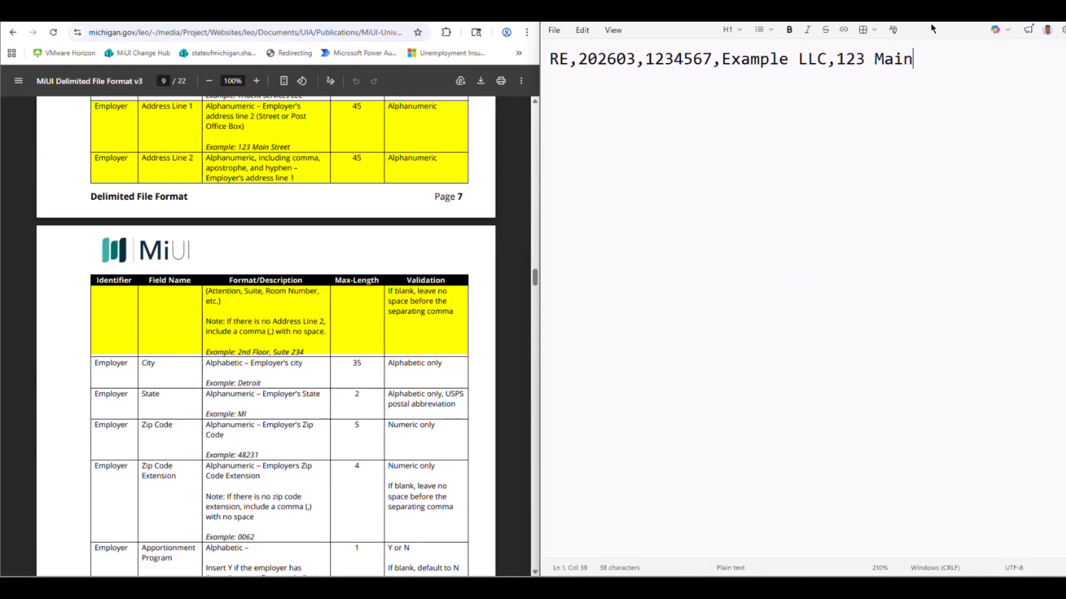
text( Street,,)
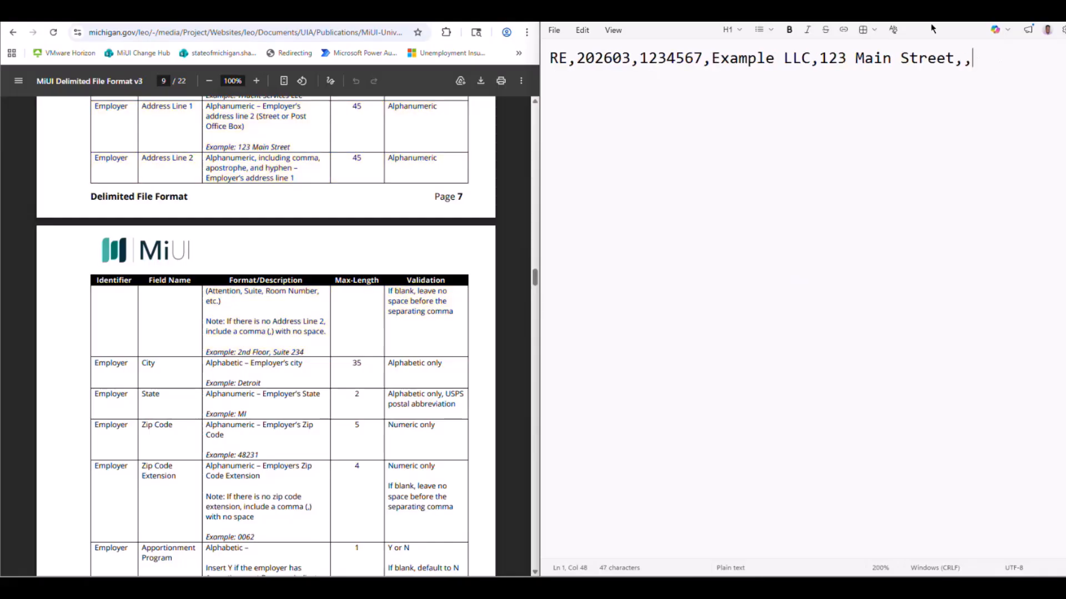
Append the employer's city and two-letter state abbreviation to the header record, each followed by a comma.
key(ctrl+minus)
key(ctrl+minus)
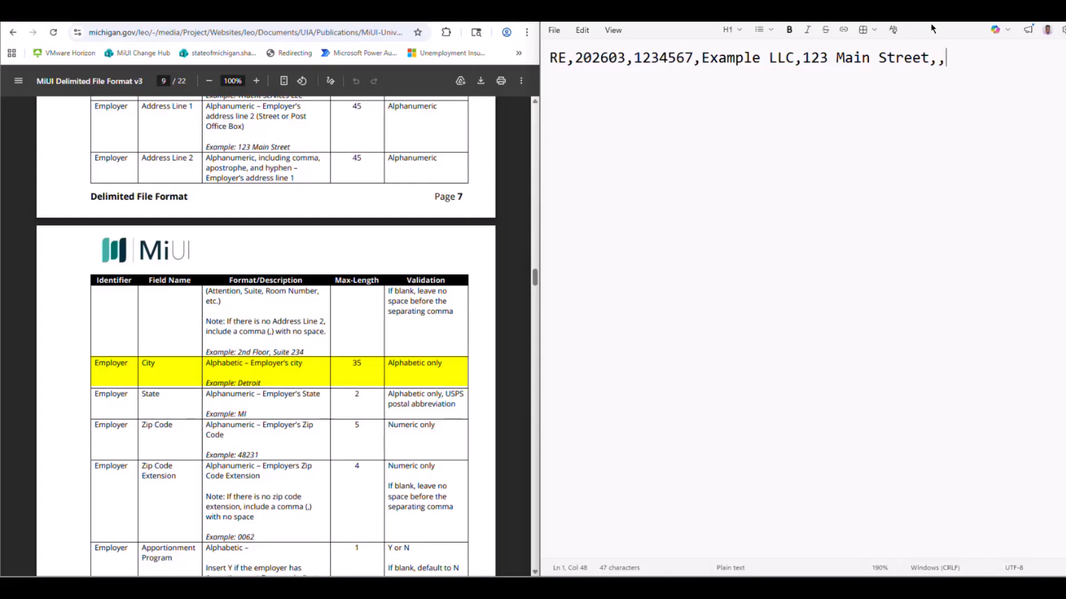
text(Detroit,)
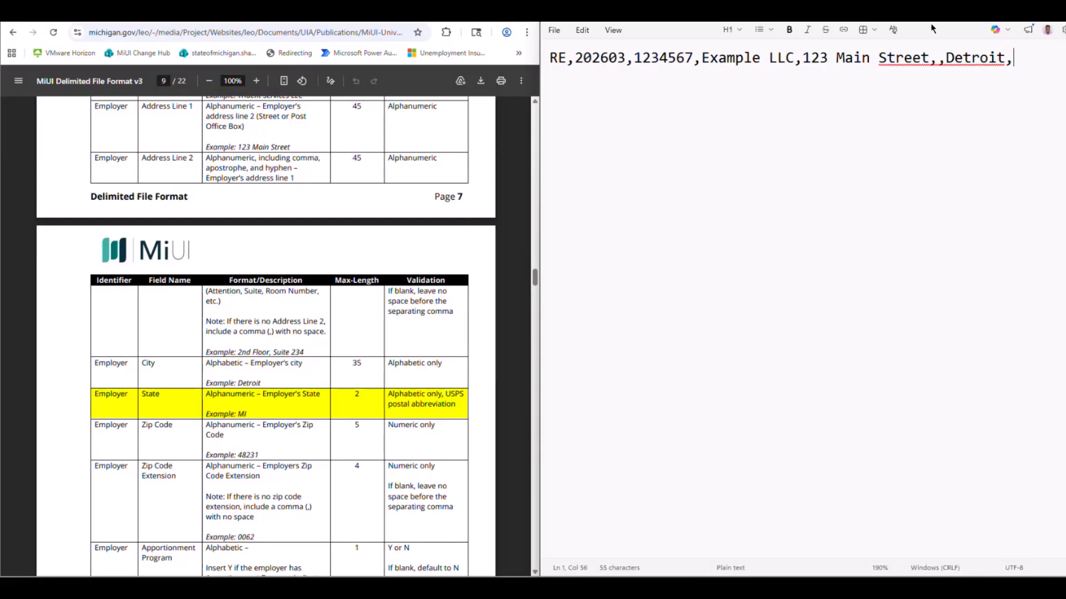
text(MI)
key(ctrl+minus)
key(ctrl+minus)
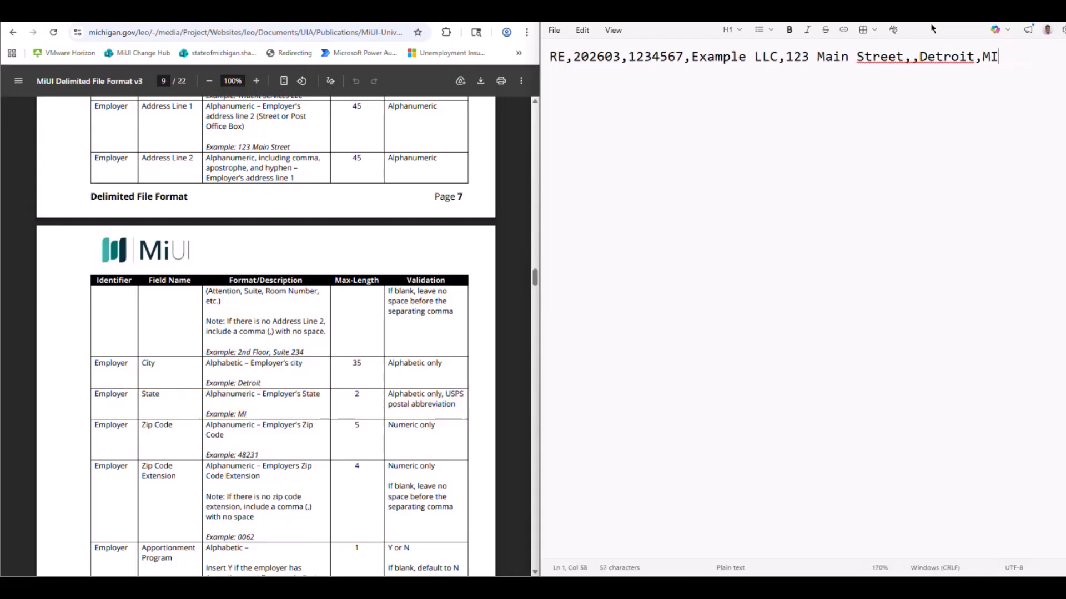
text(,)
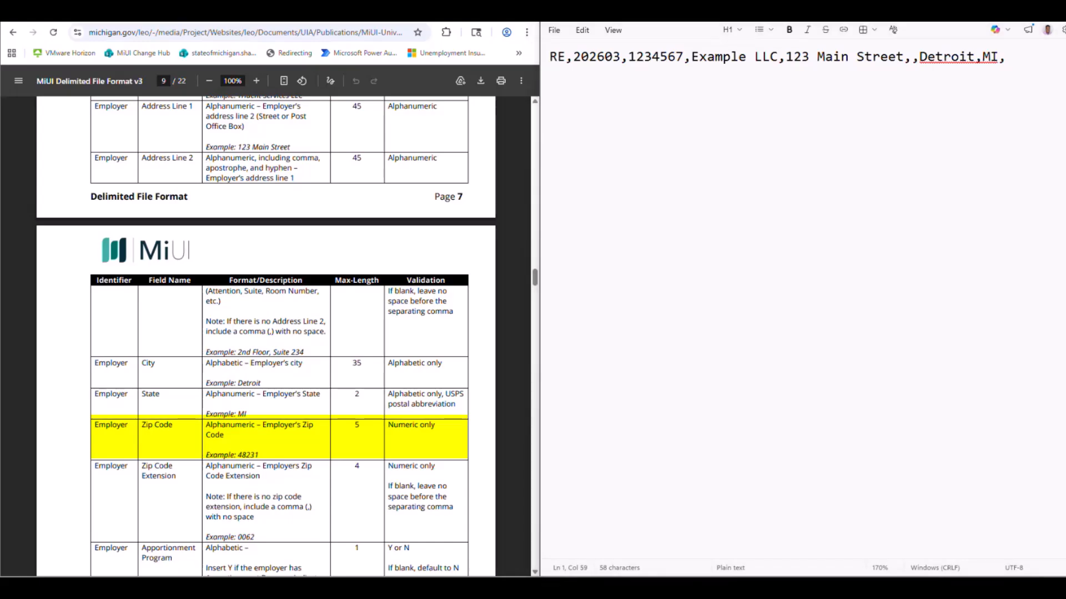
Append the employer's five-digit zip code and four-digit zip code extension to the header record, each followed by a comma.
text(482)
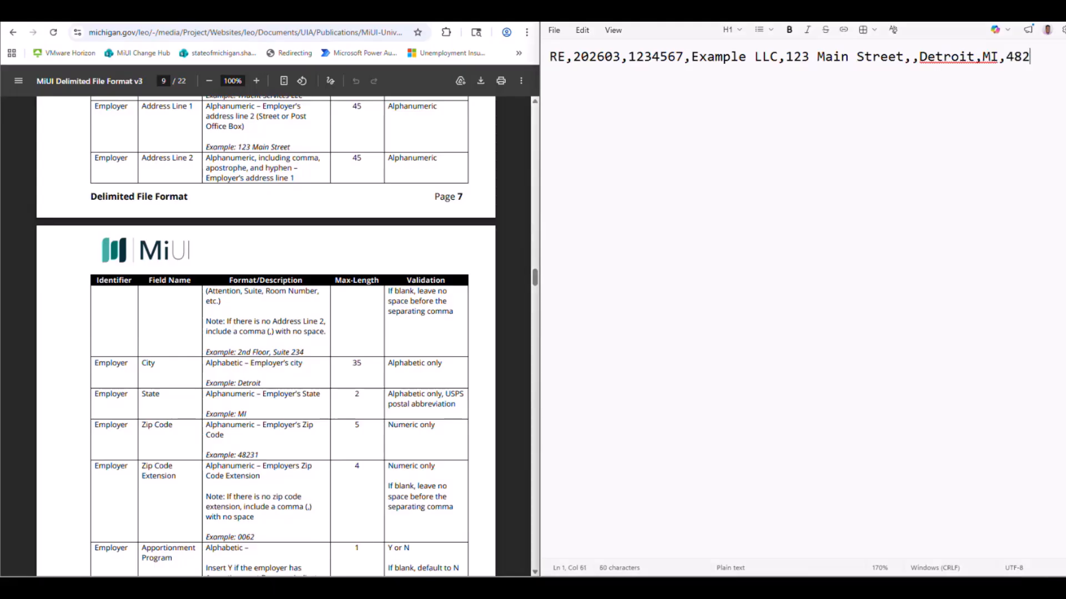
text(01,)
key(ctrl+minus)
key(ctrl+minus)
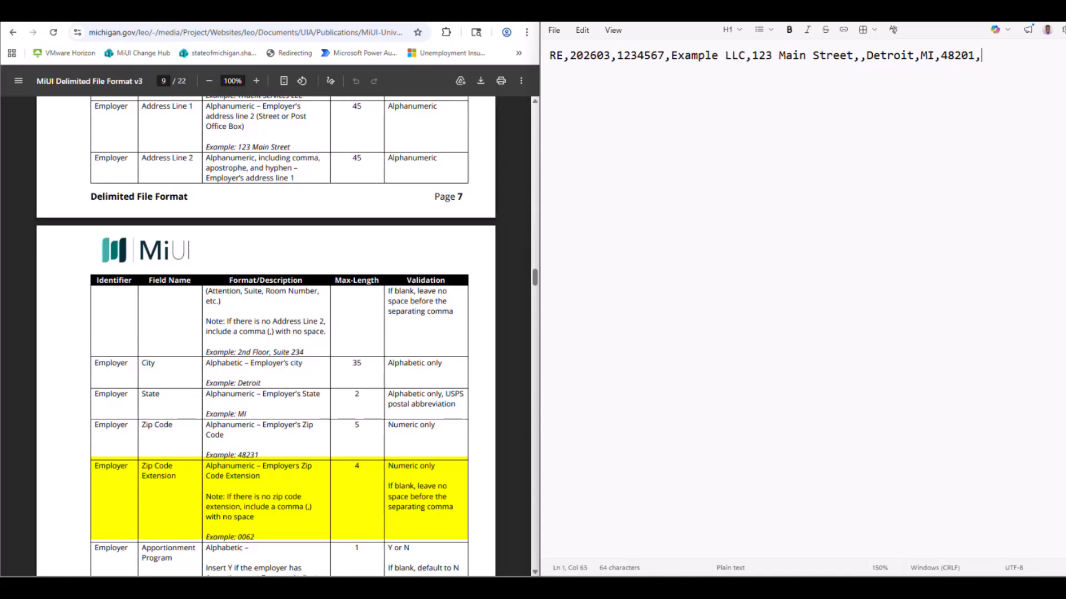
text(1234,)
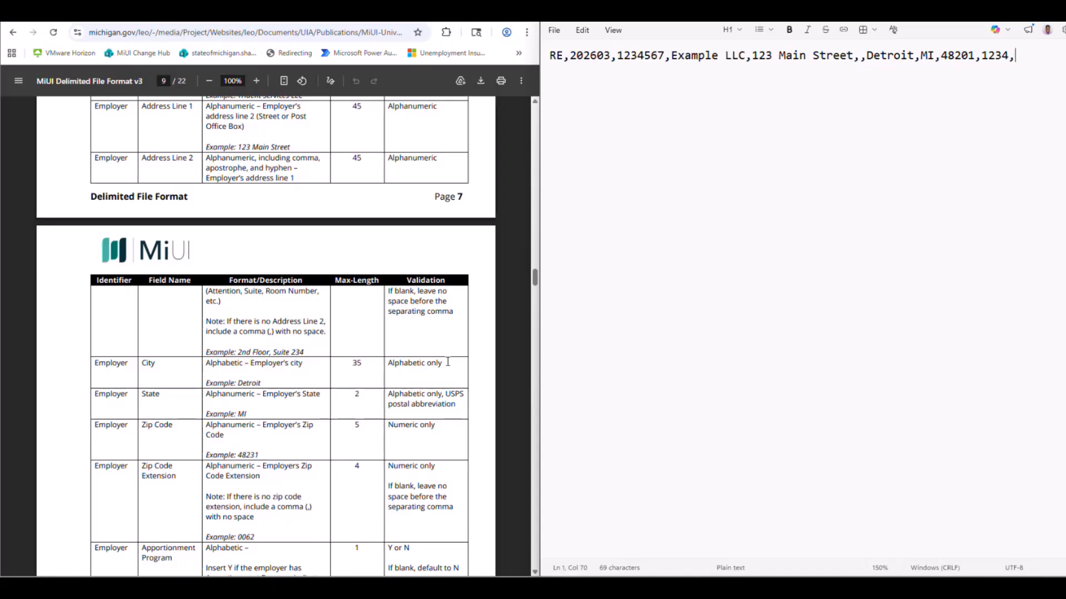
Complete the header record with N for the Apportionment Program and N for the Terminating Business Indicator, without a trailing comma.
scroll(478, 401, down, 5)
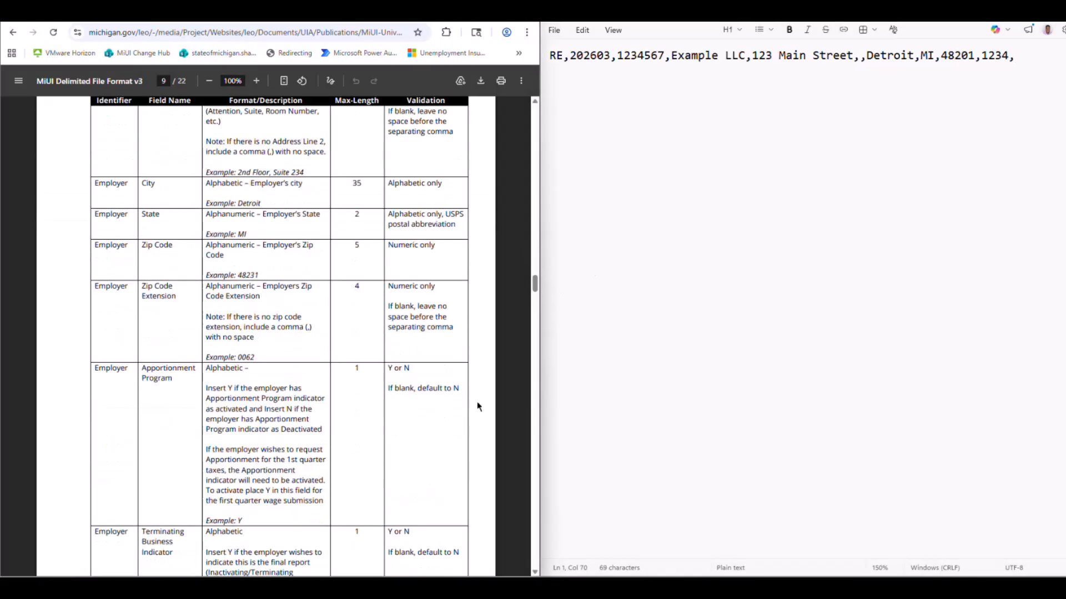
scroll(477, 406, down, 5)
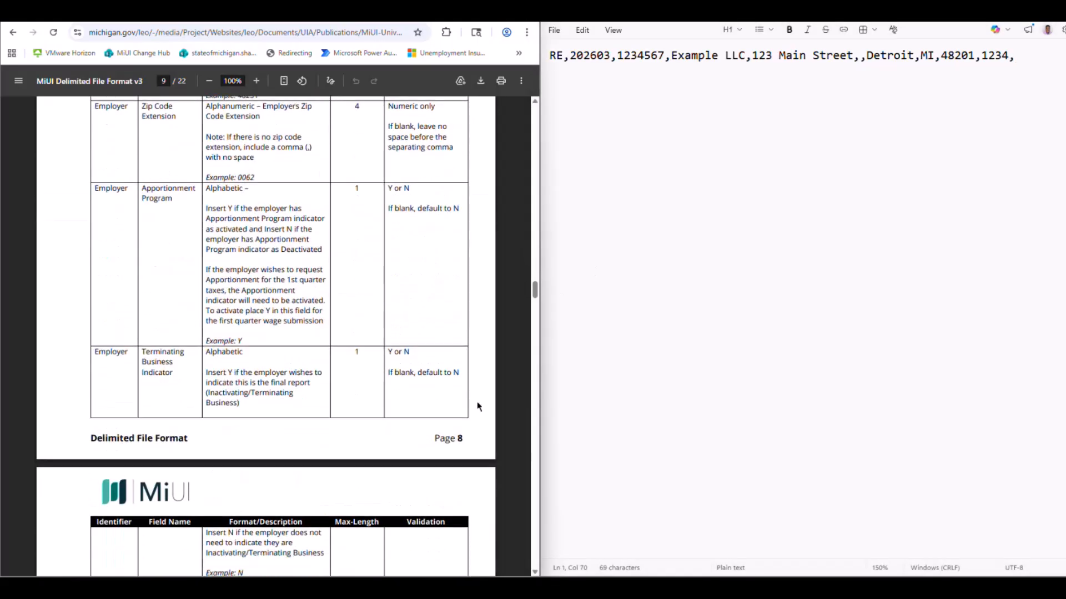
scroll(477, 406, down, 1)
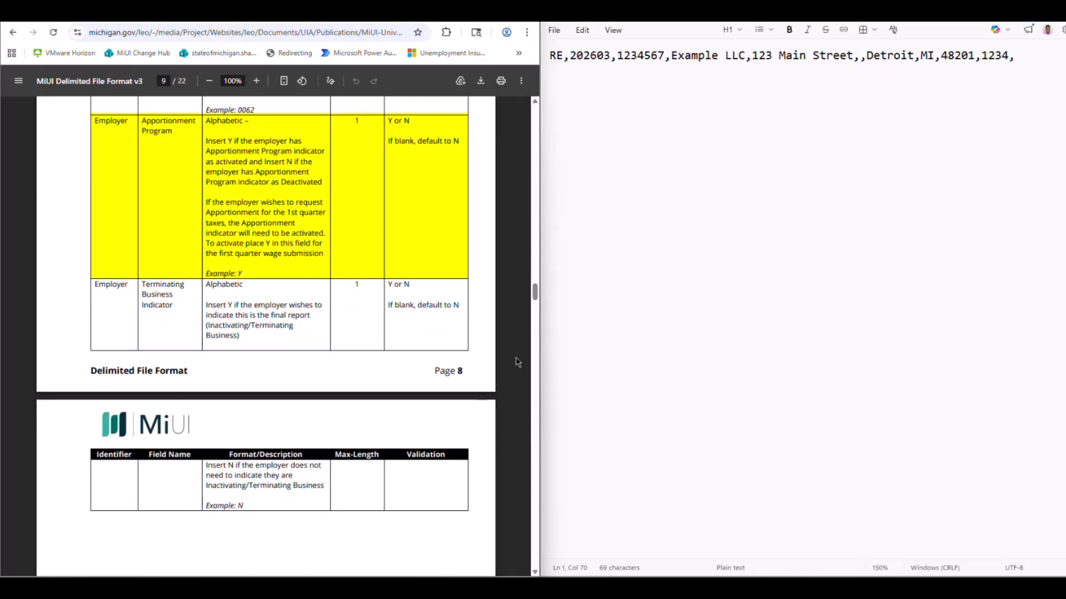
click(1018, 64)
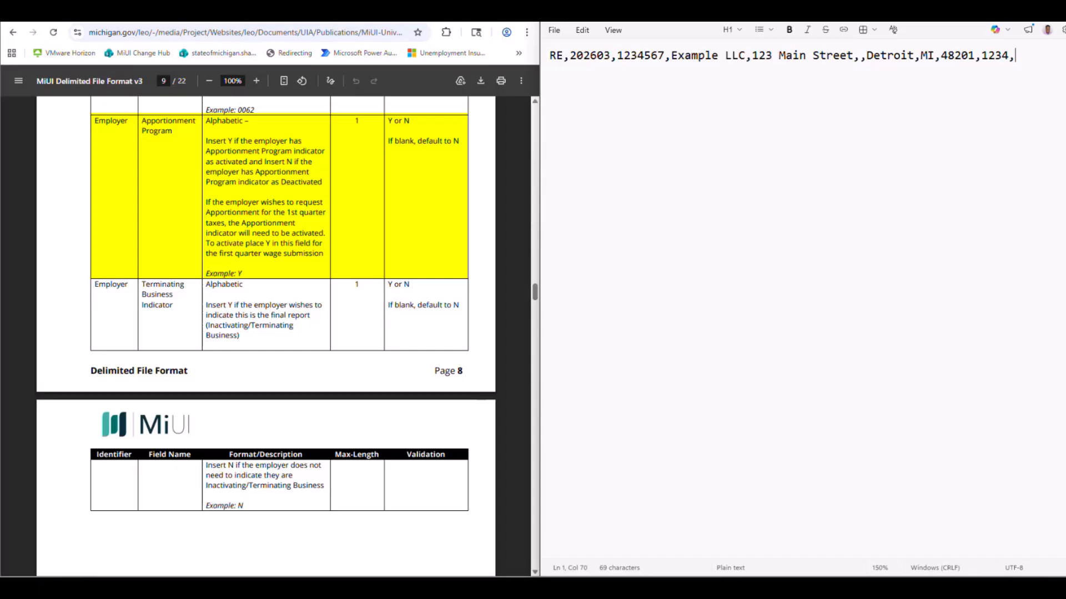
text(N,)
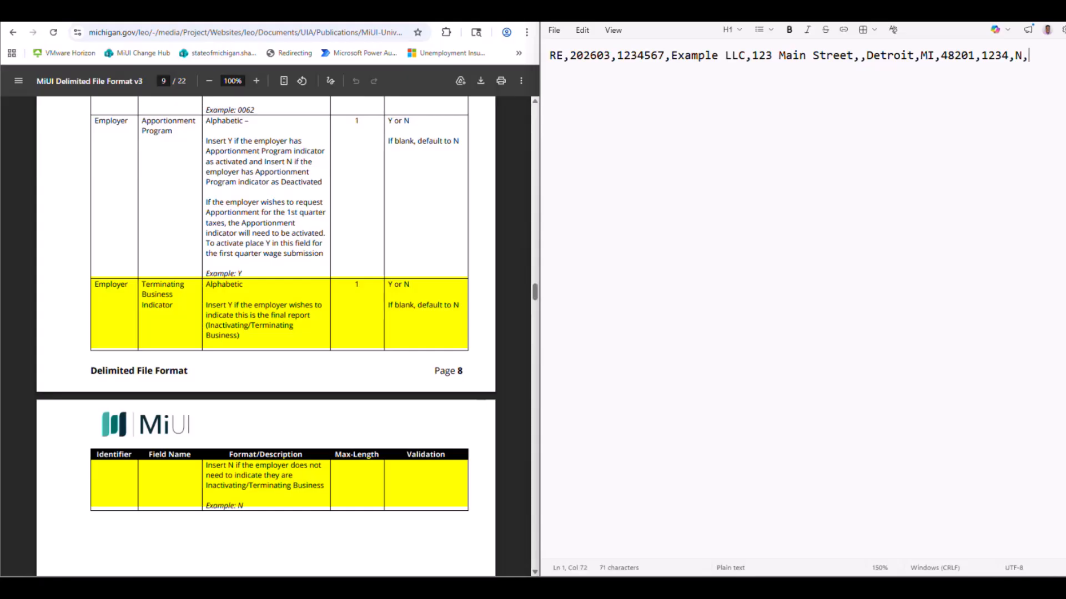
text(N)
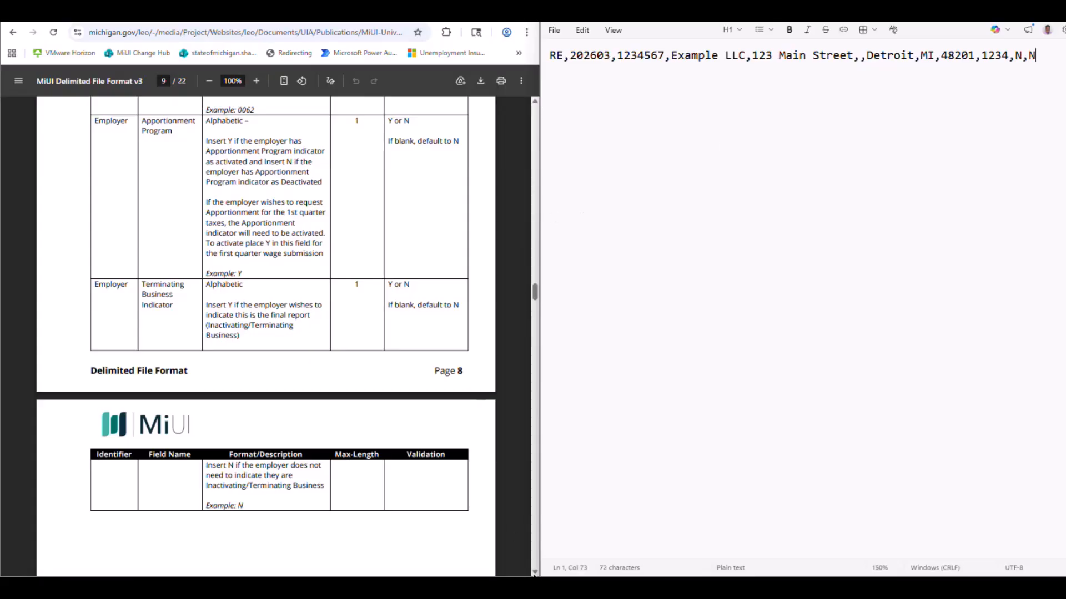
Start the first employee detail record on a new line with the record identifier RW followed by a comma.
scroll(534, 573, down, 5)
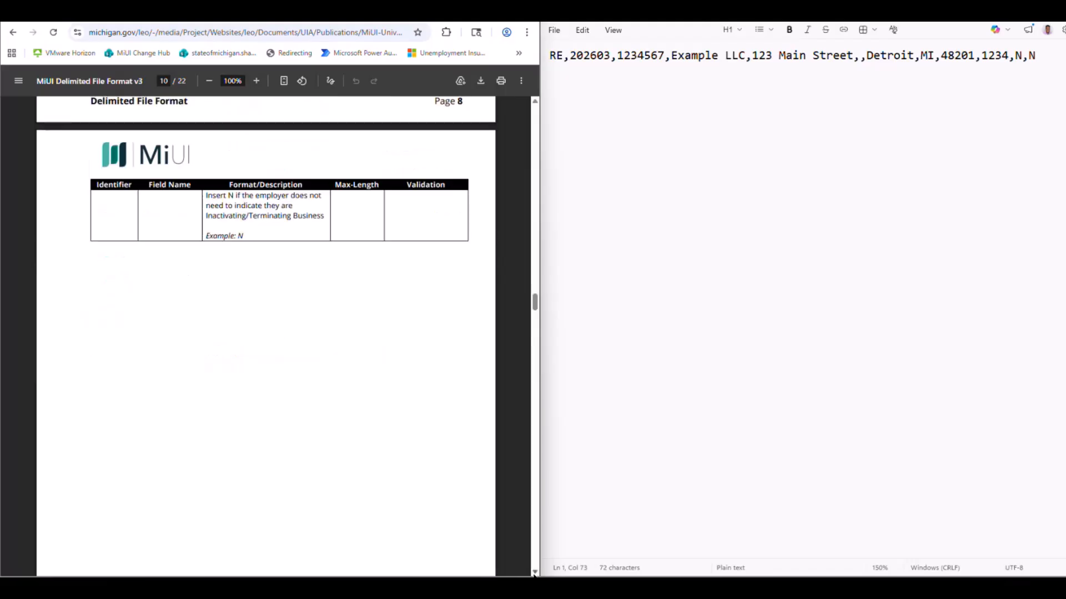
scroll(533, 574, down, 10)
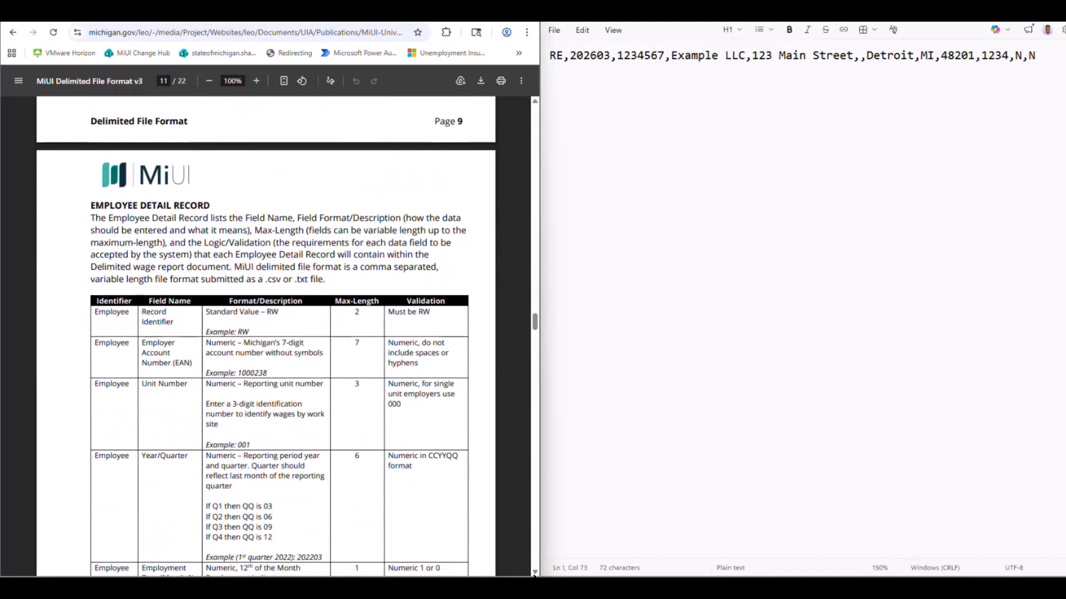
scroll(534, 574, down, 2)
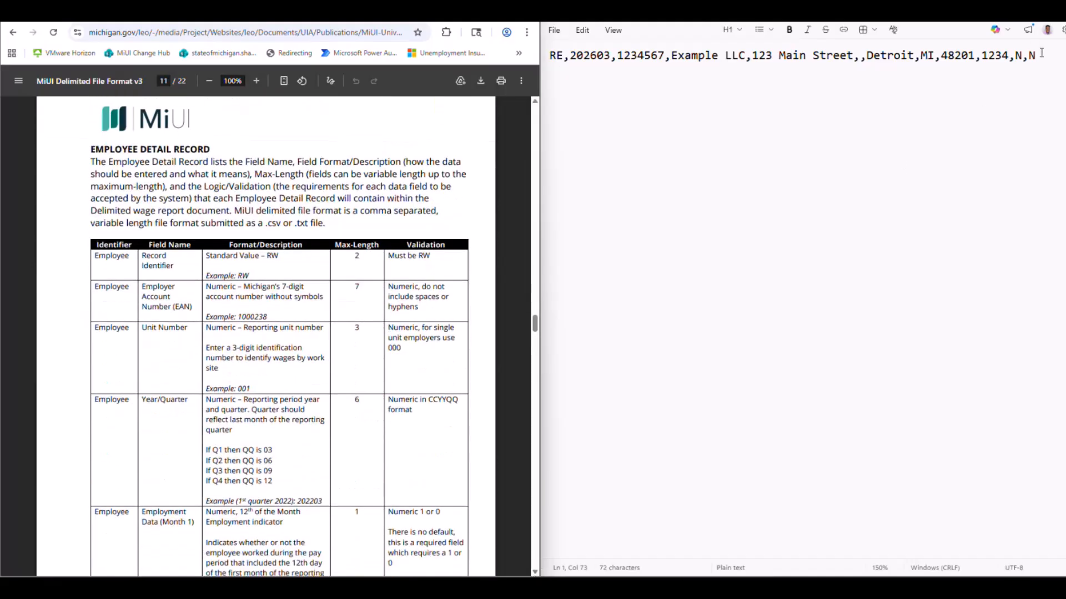
key(Return)
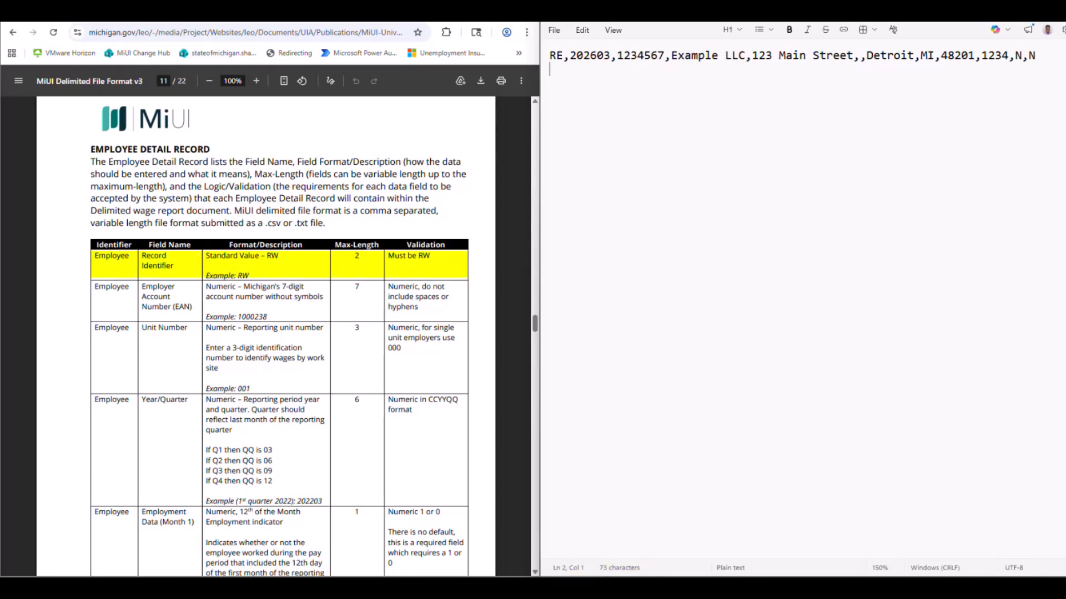
text(RW,)
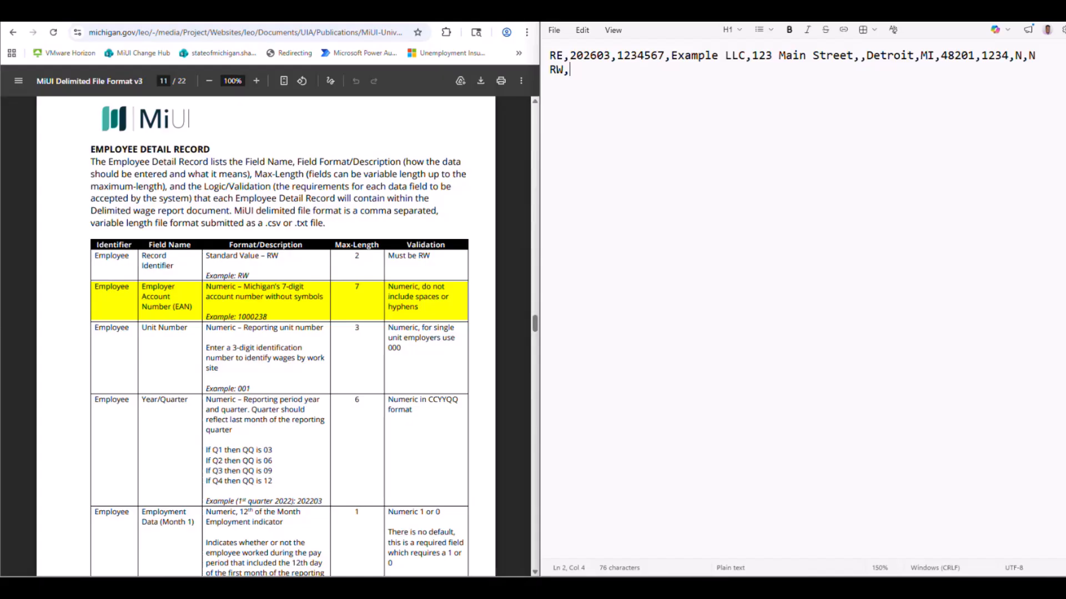
Append the seven-digit employer account number, unit number 000 and year/quarter 202603 to the employee record, each followed by a comma.
text(1234567,)
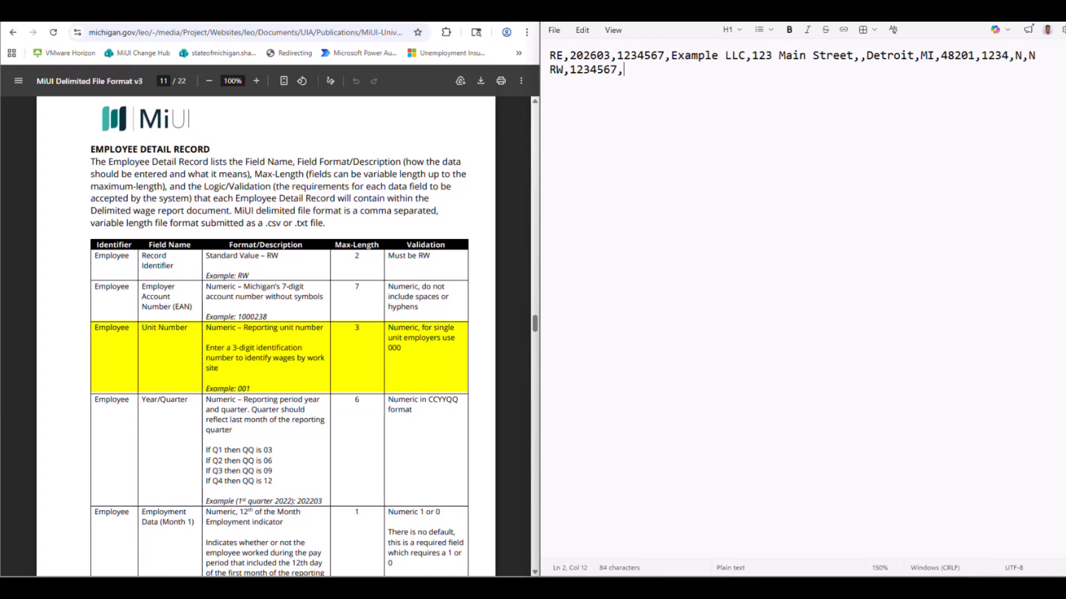
text(000,)
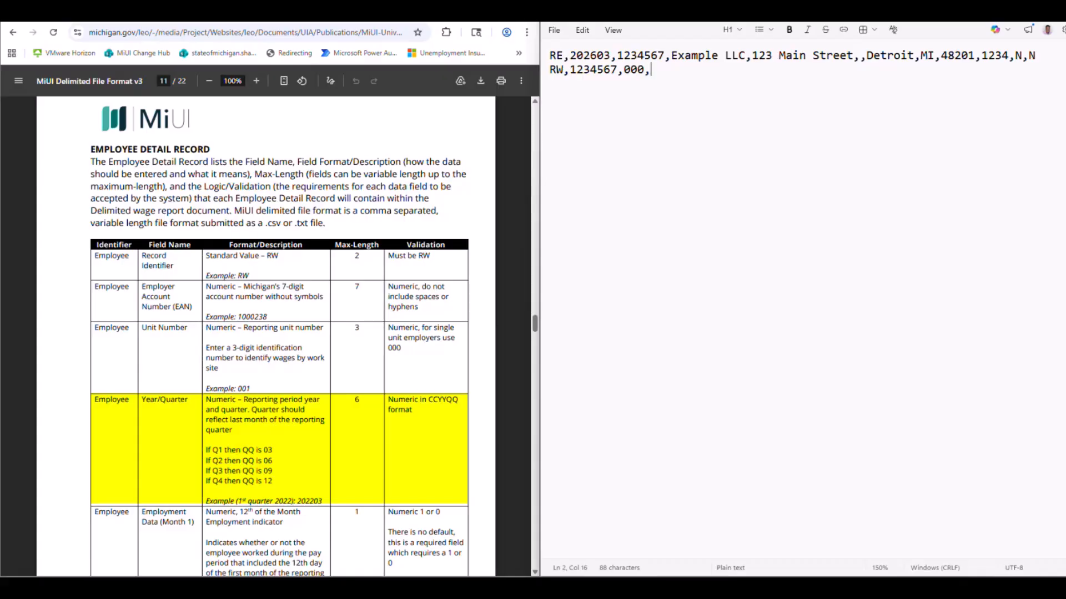
text(202603,)
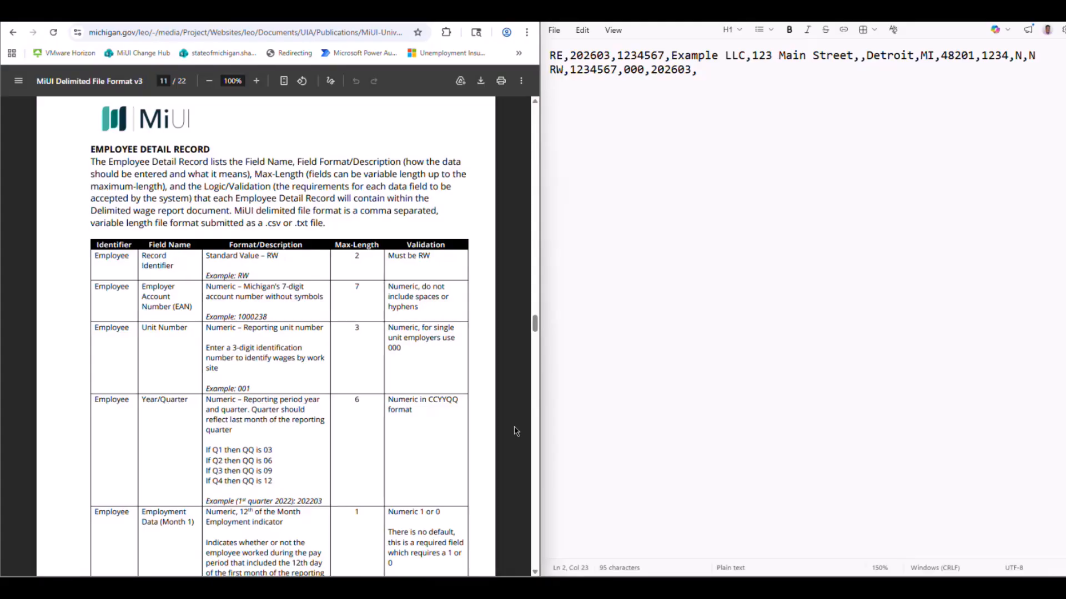
Append 1 as the employment data for each of Months 1, 2 and 3, with a comma after each value.
scroll(516, 432, down, 4)
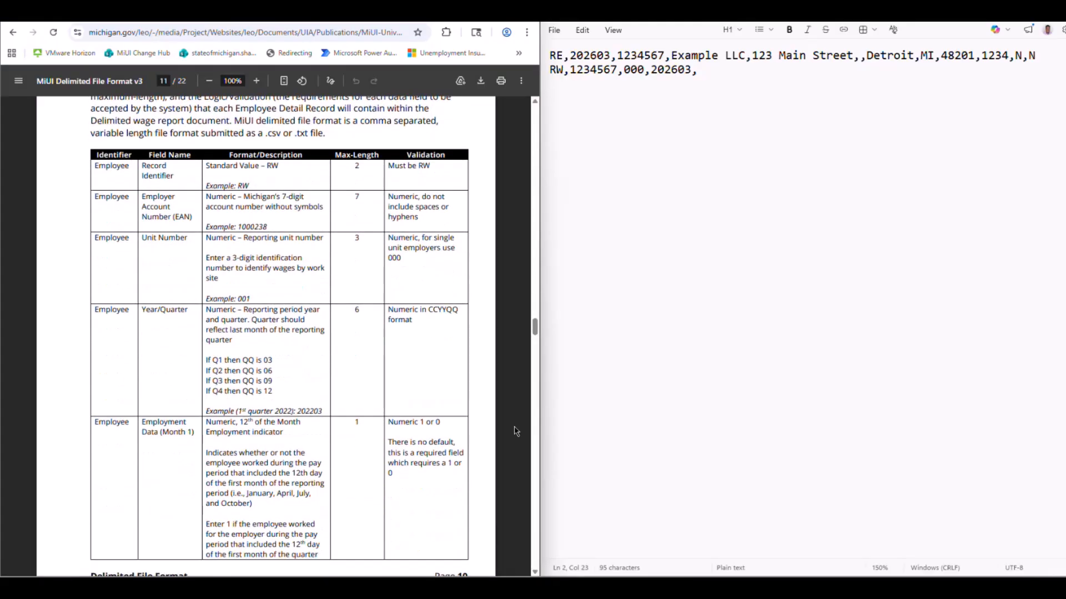
scroll(516, 432, down, 3)
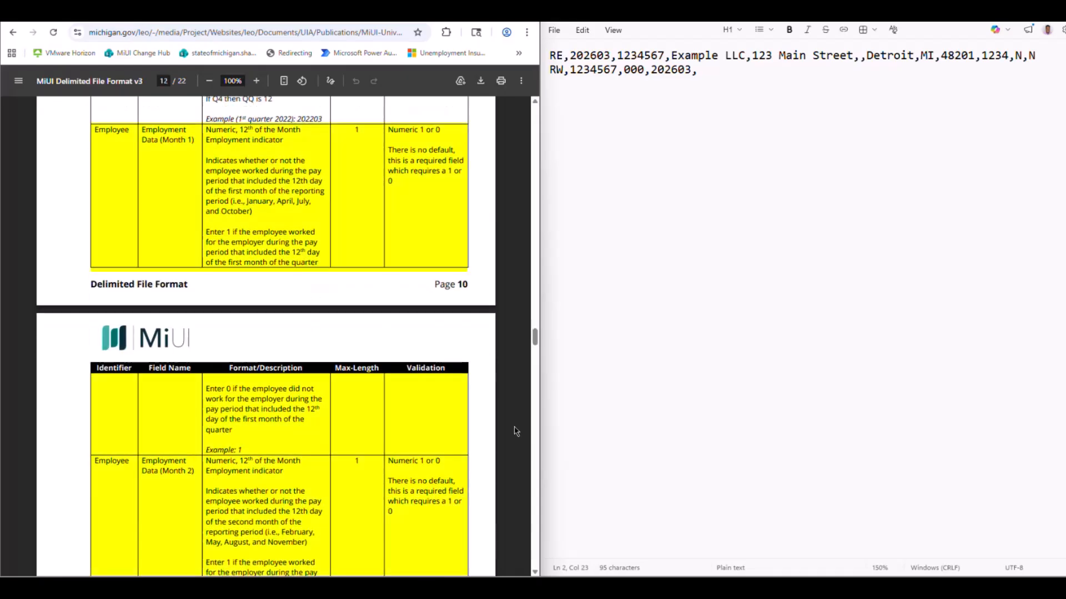
scroll(516, 431, down, 3)
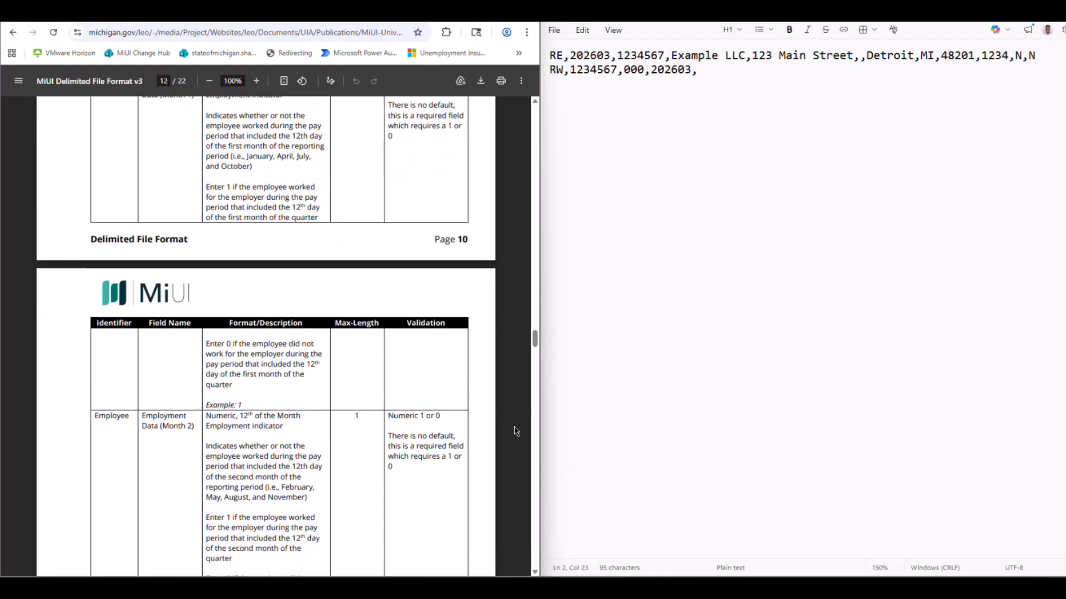
scroll(516, 431, down, 3)
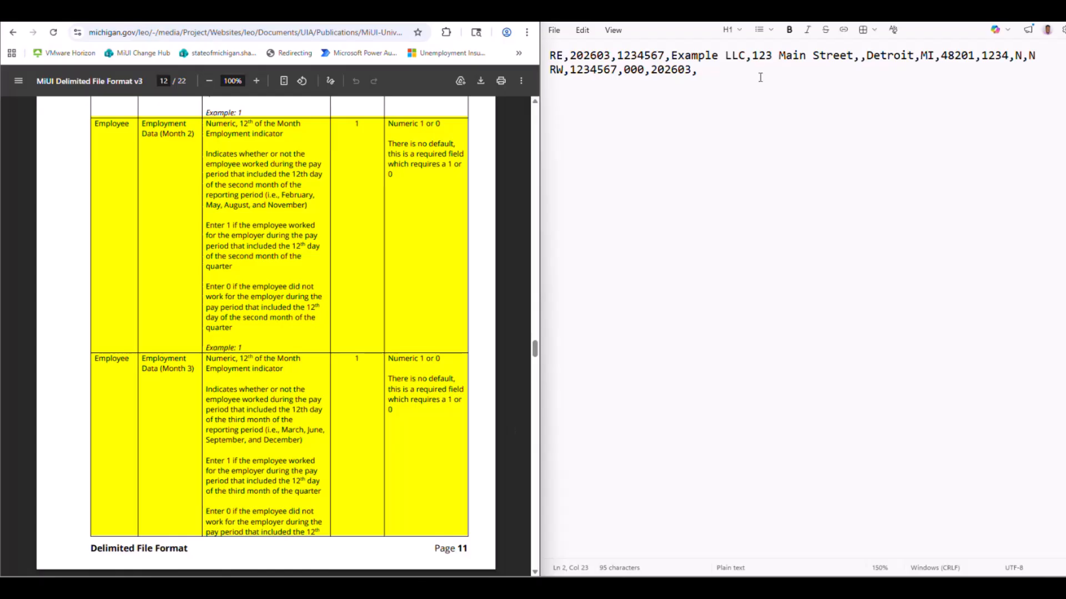
click(743, 71)
text(1,1,1,)
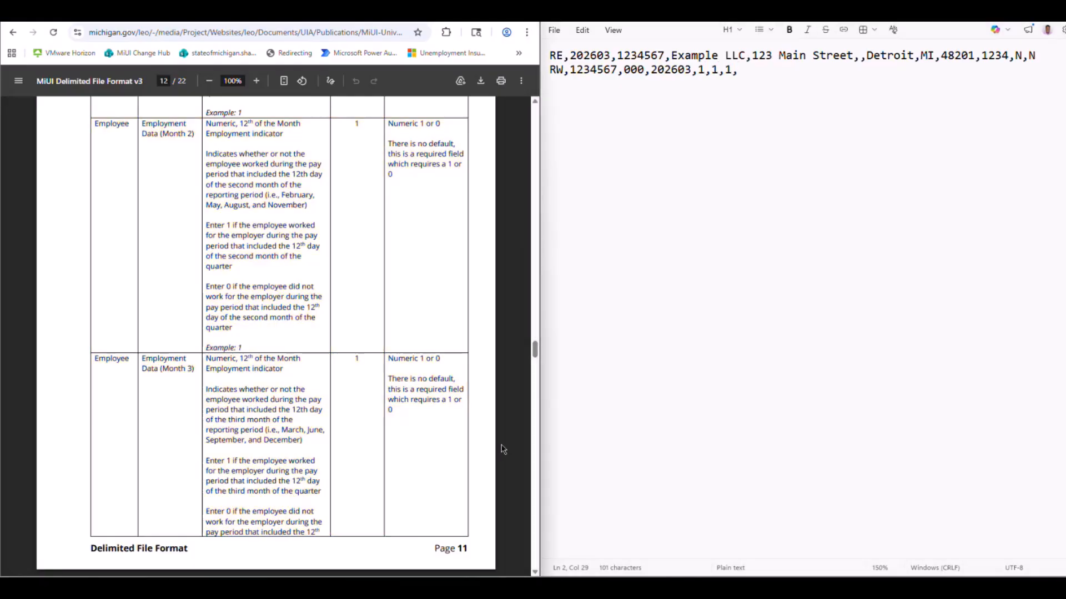
Append the employee's nine-digit social security number without hyphens to the employee record, followed by a comma.
scroll(502, 450, down, 3)
scroll(502, 450, down, 4)
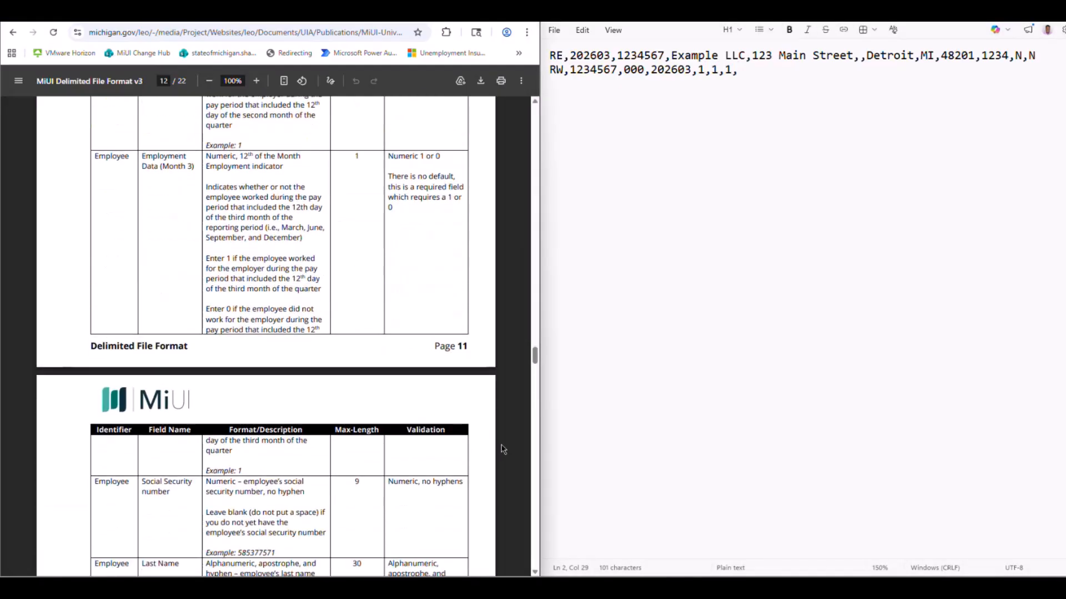
scroll(503, 450, down, 3)
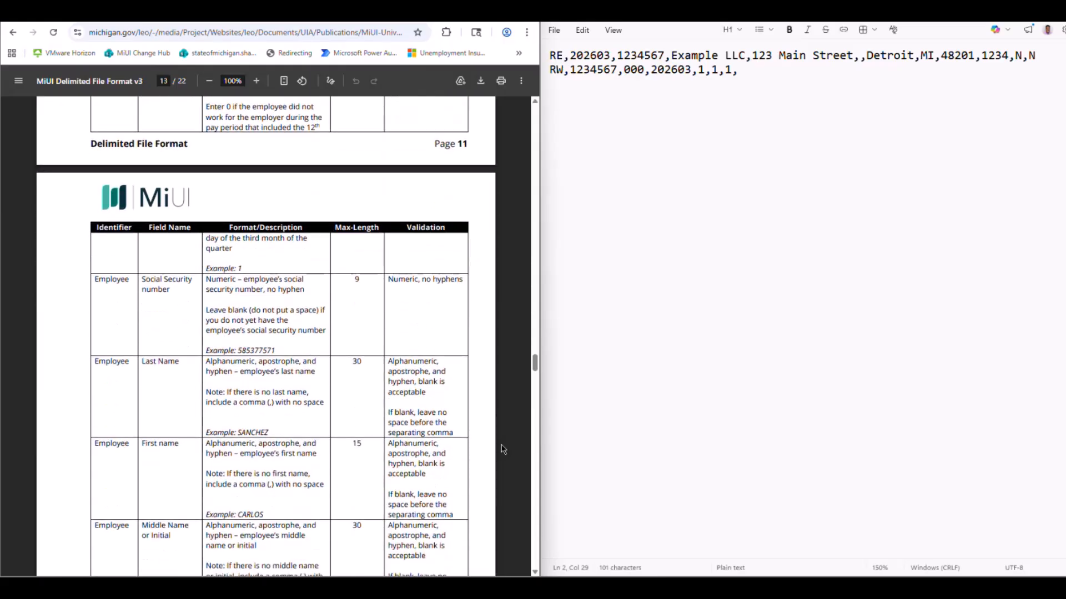
scroll(503, 449, down, 1)
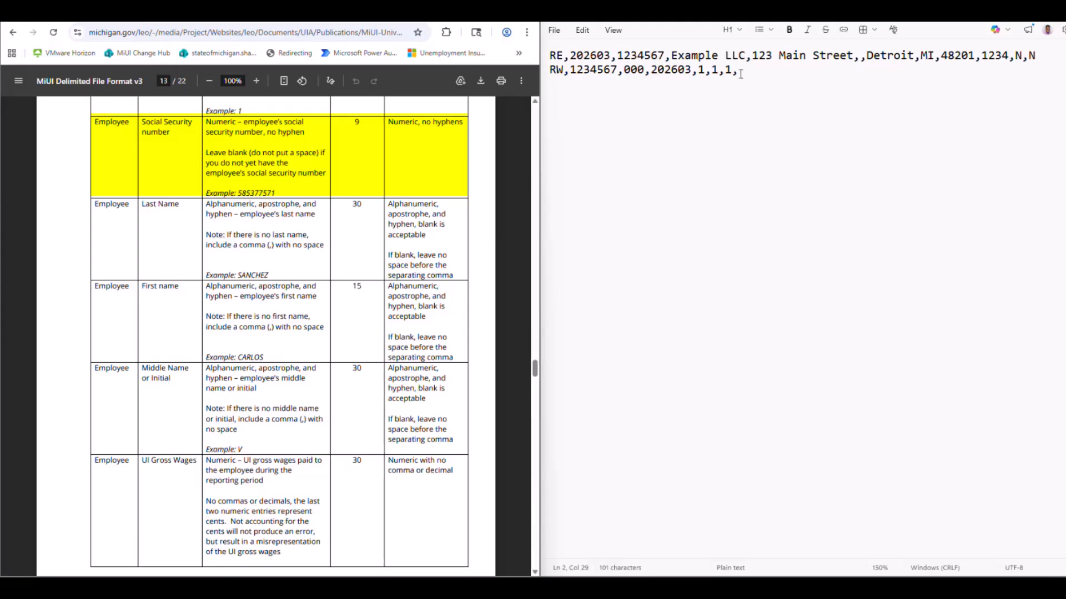
text(2235)
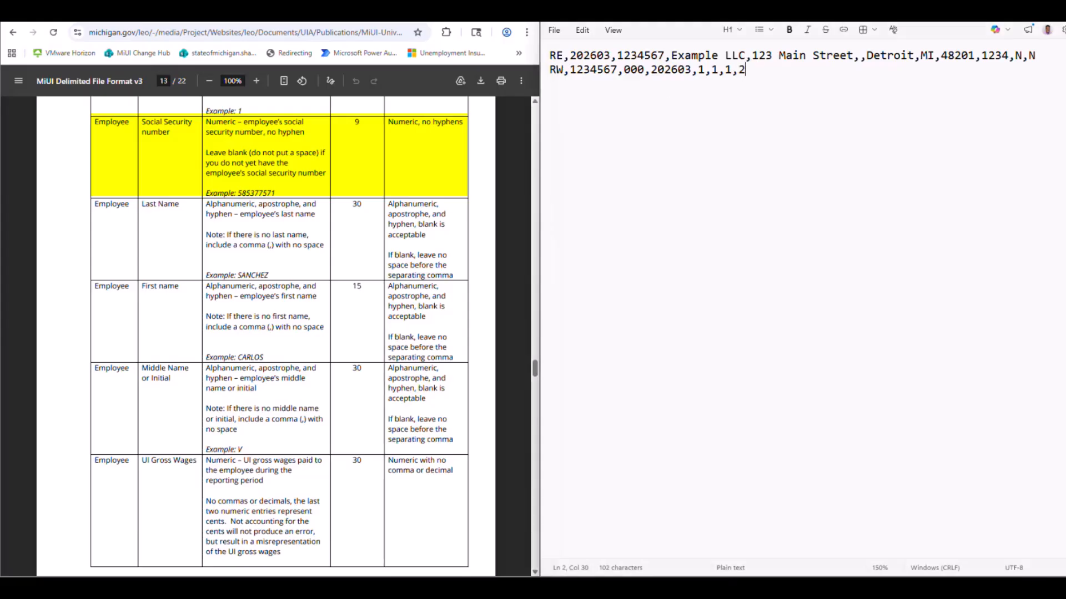
text(46780,)
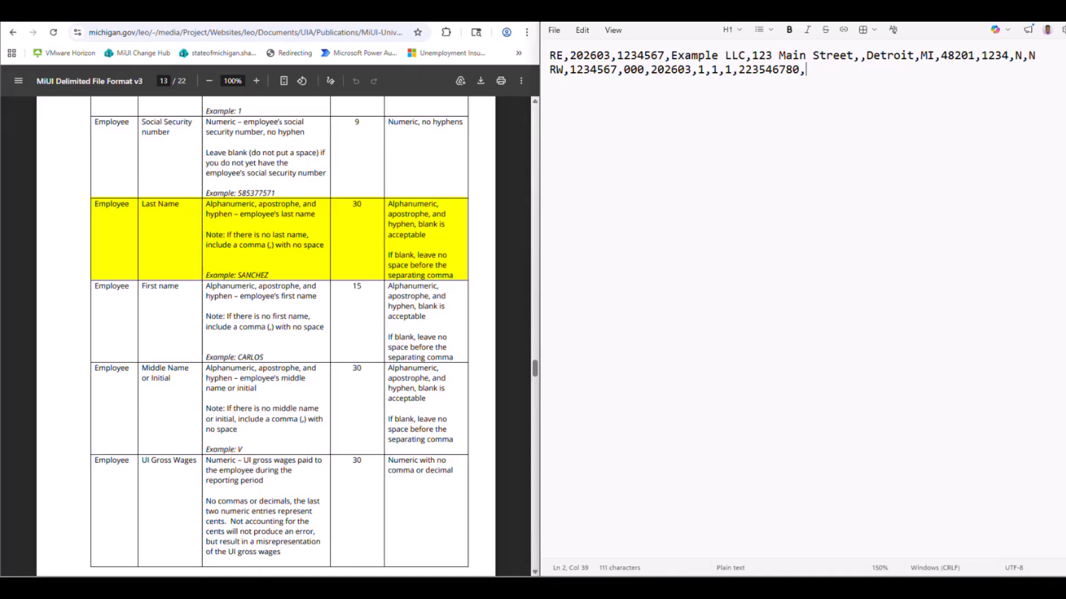
Append the employee's last name, first name and middle initial to the employee record, each followed by a comma.
text(Apple,)
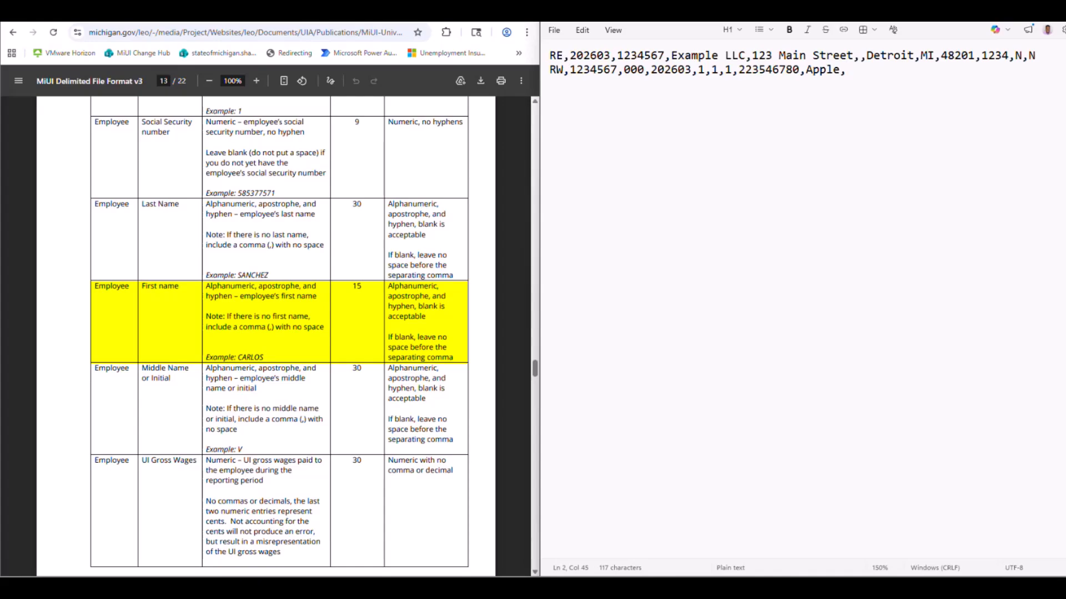
text(Abigail,)
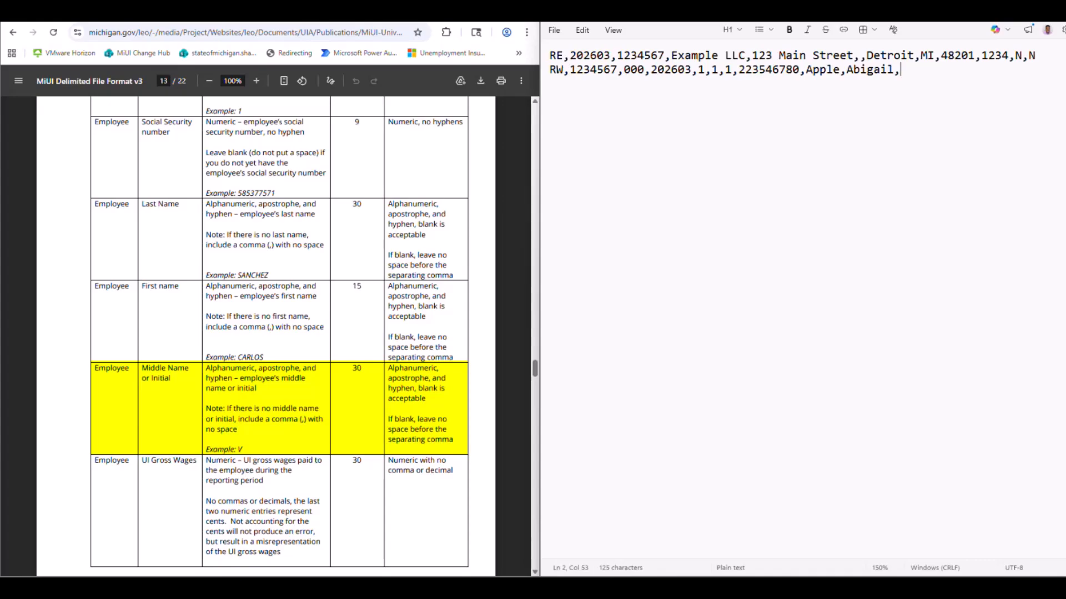
text(A,)
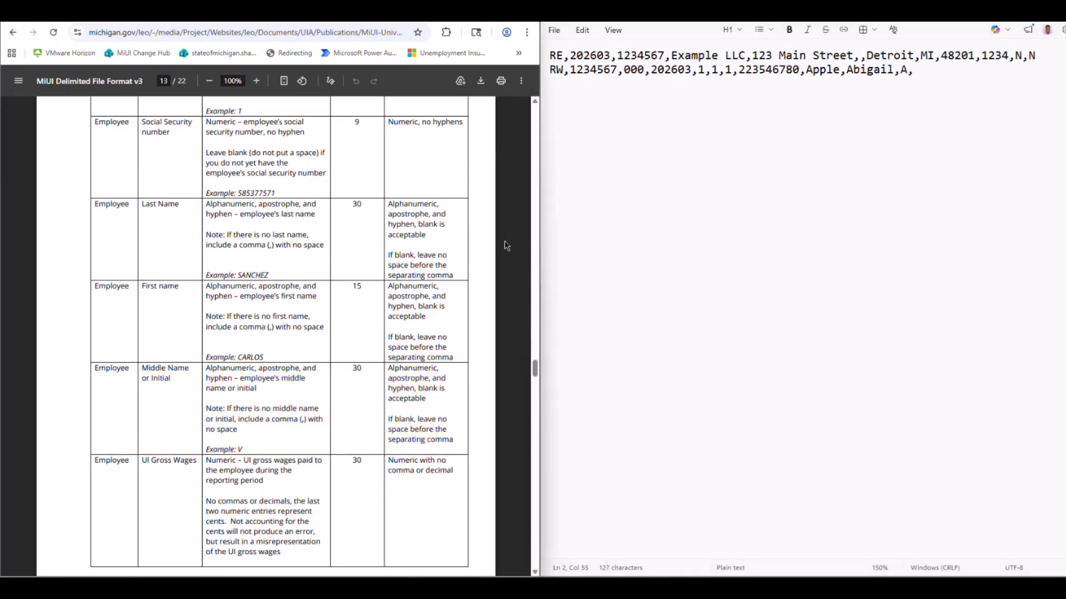
Append 1000099 as the employee's UI Gross Wages, without a decimal point, followed by a comma.
scroll(506, 246, down, 3)
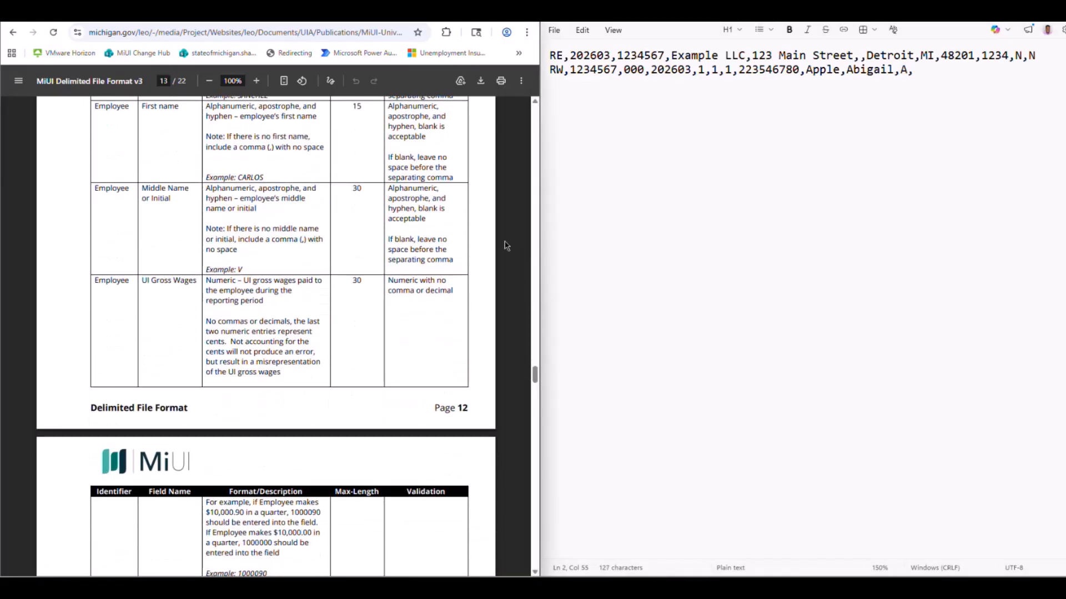
scroll(506, 245, down, 3)
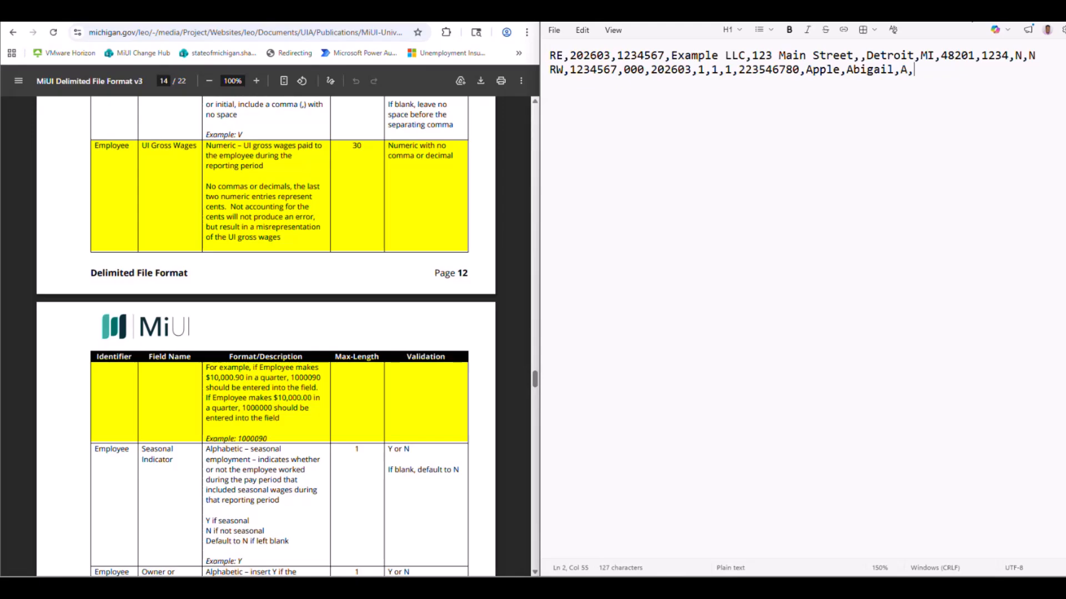
text(1000099,)
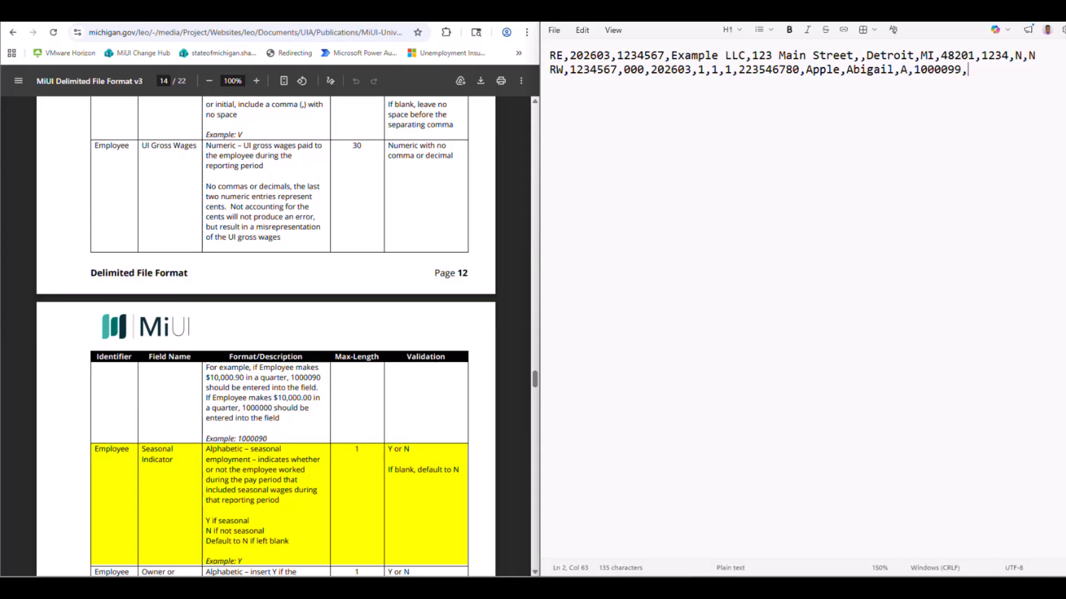
Append N and a comma for the Seasonal Indicator, and N for the Owner or Officer Indicator, to the employee record.
text(N,)
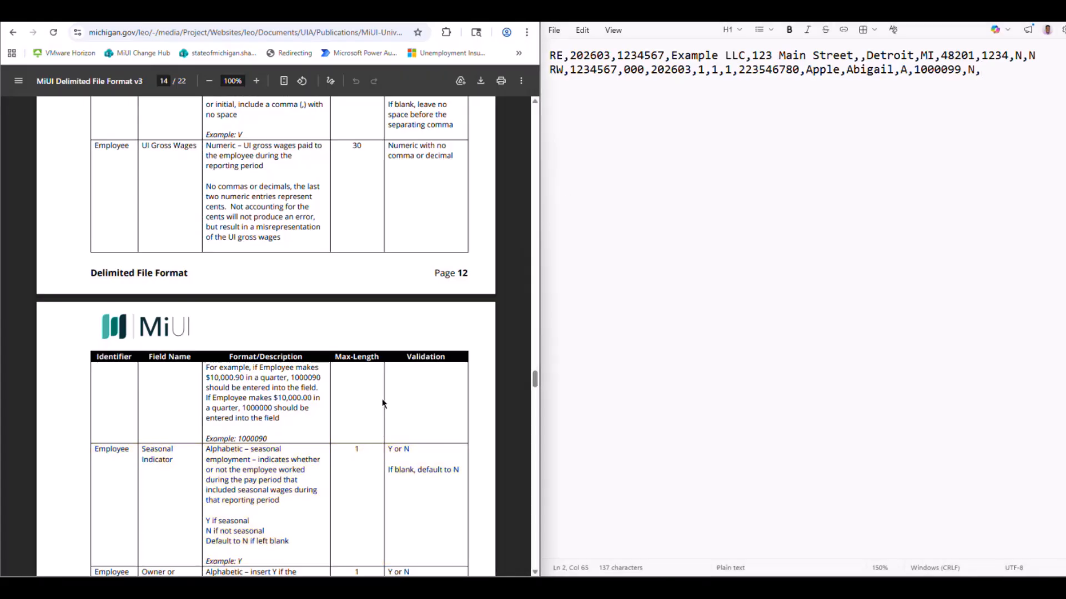
scroll(382, 399, down, 2)
scroll(383, 403, down, 4)
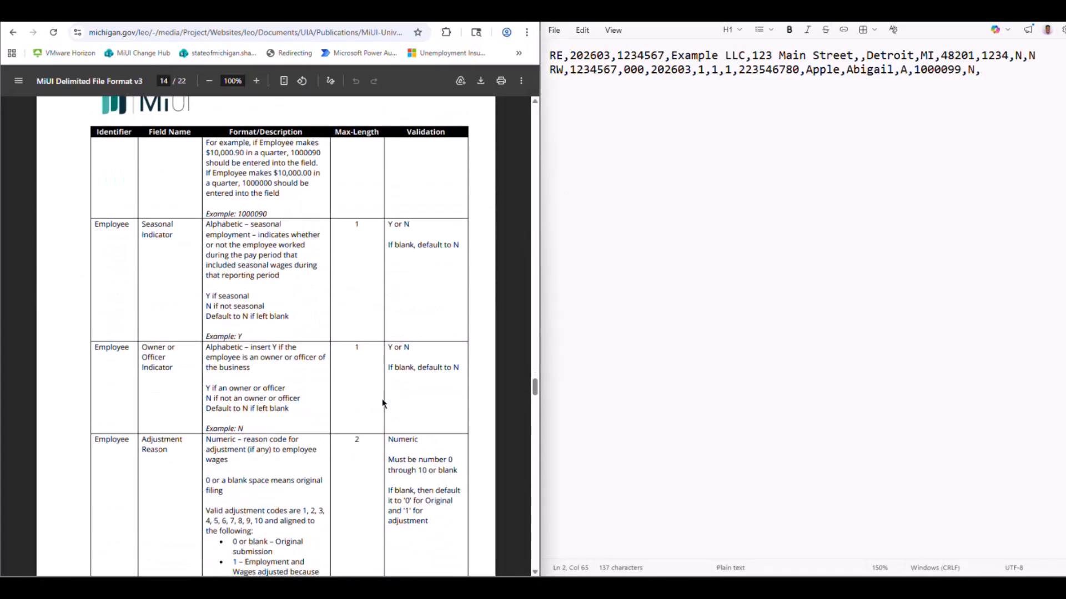
scroll(382, 404, down, 2)
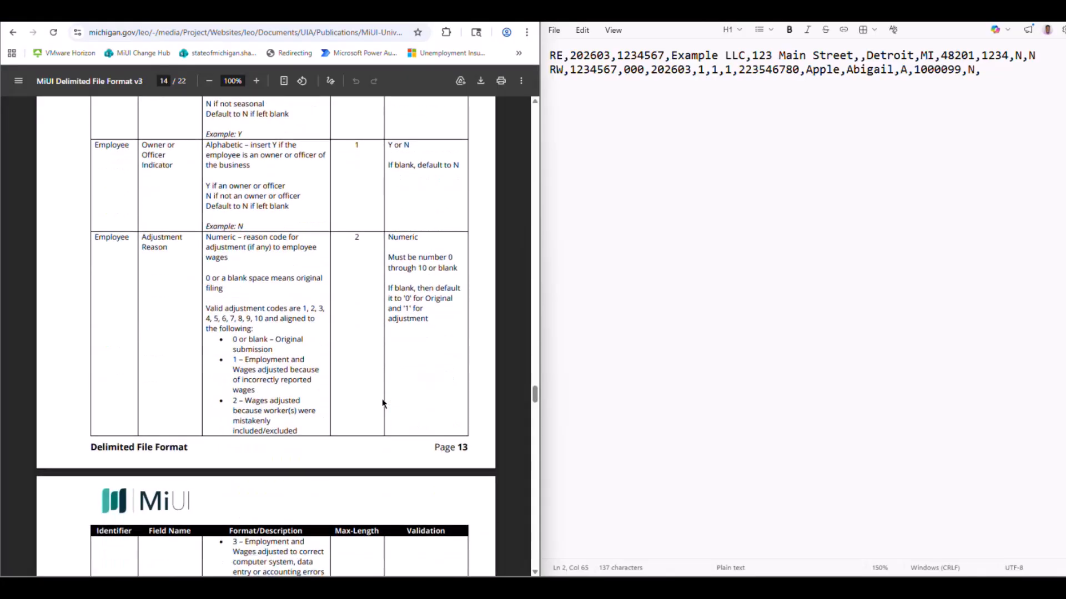
click(991, 68)
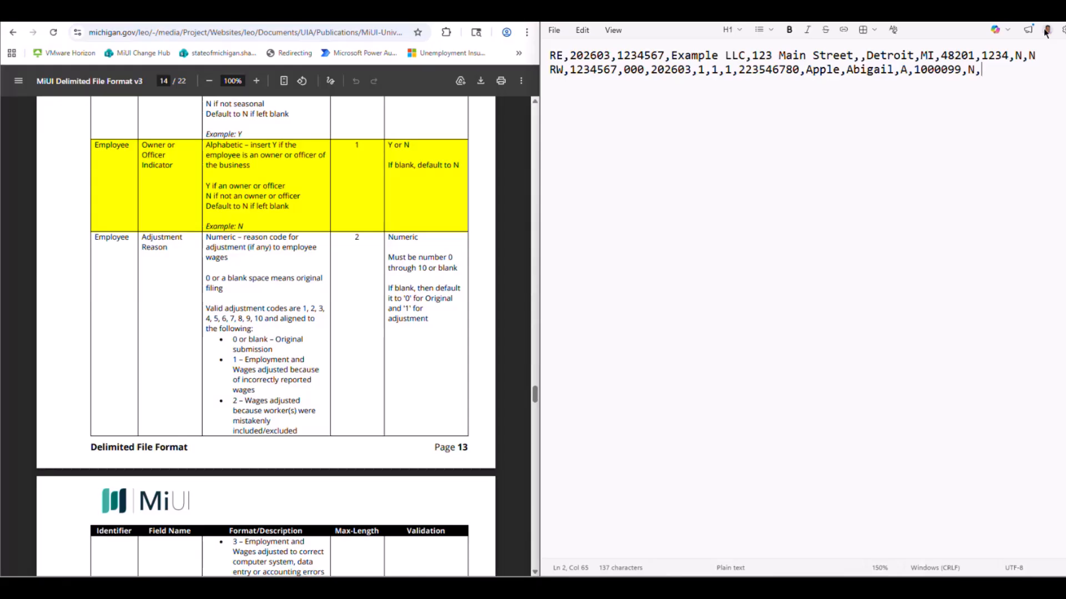
text(N)
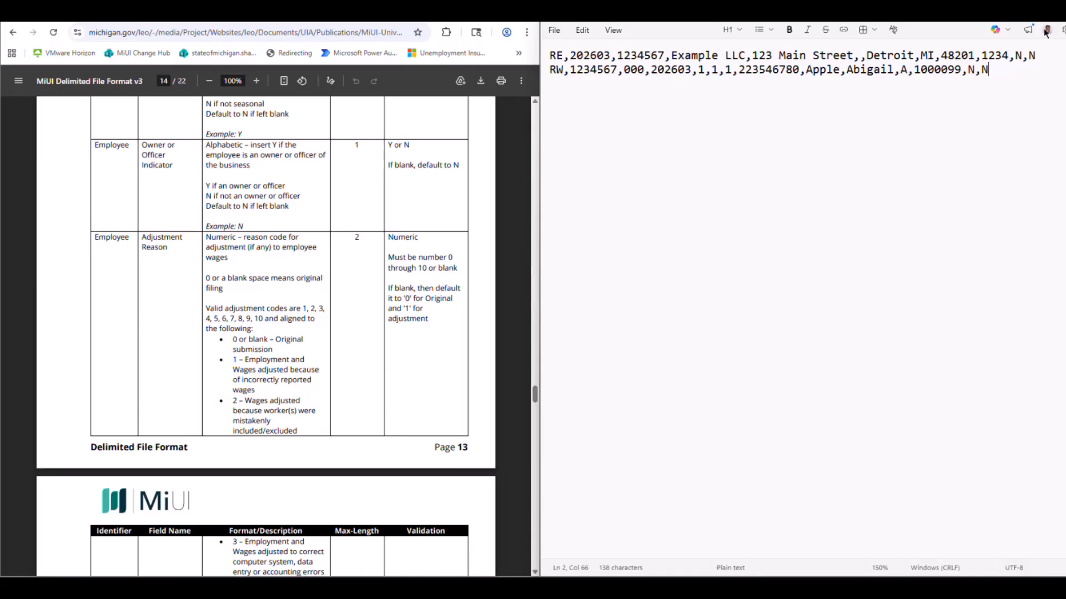
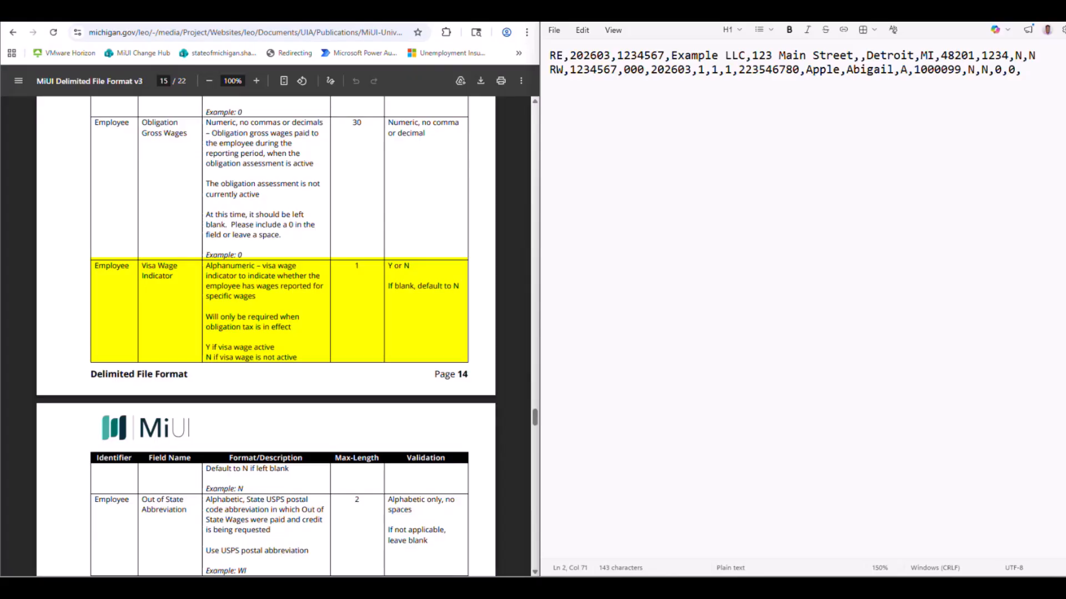
End the first employee record with N as the Visa Wage Indicator, leaving the out-of-state abbreviation and wages blank.
text(N)
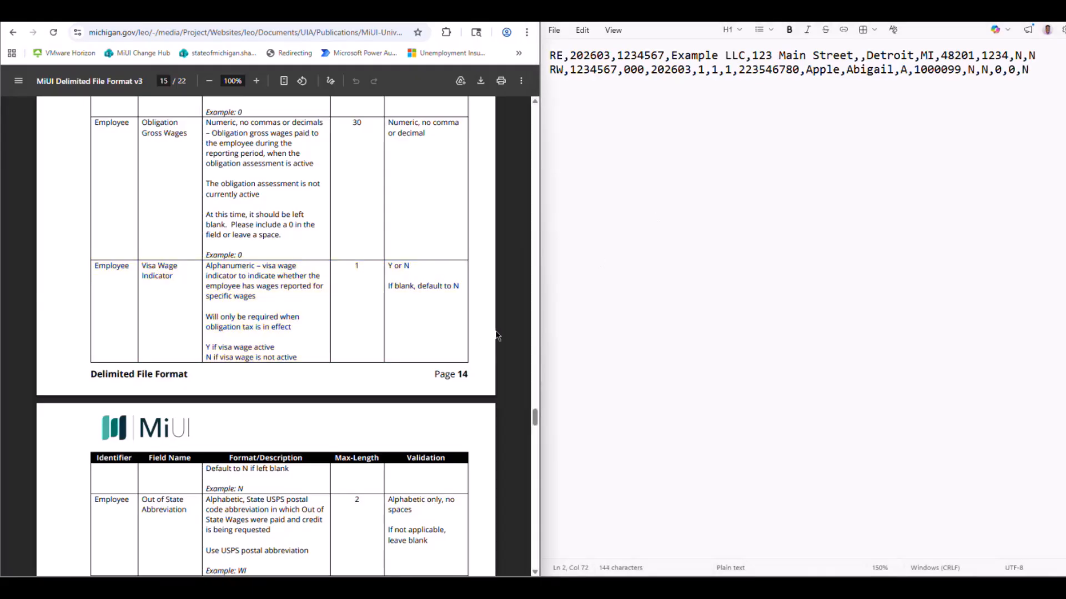
scroll(497, 335, down, 3)
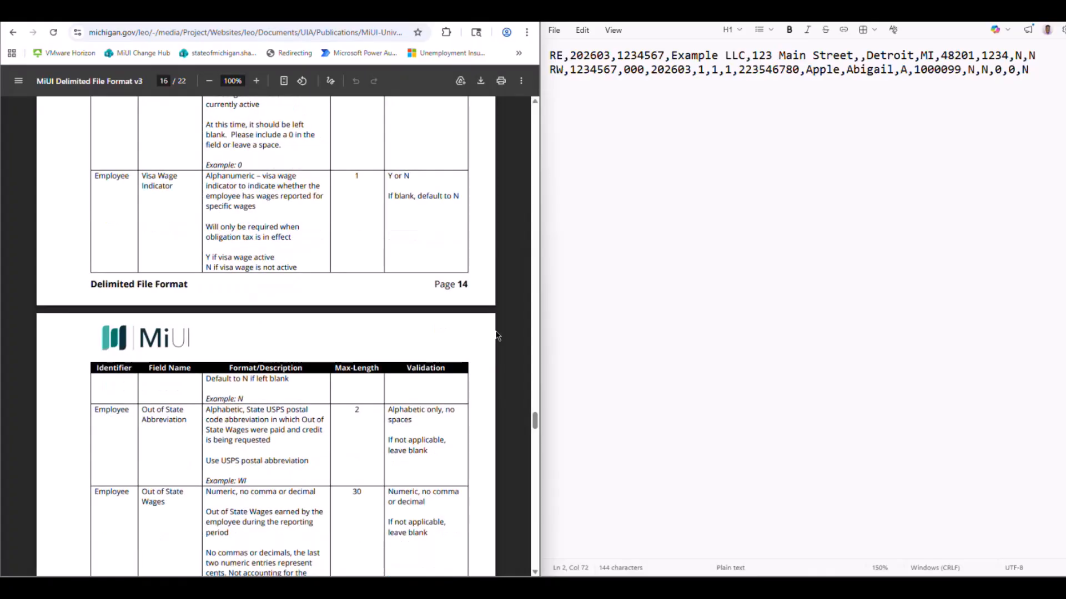
scroll(497, 335, down, 2)
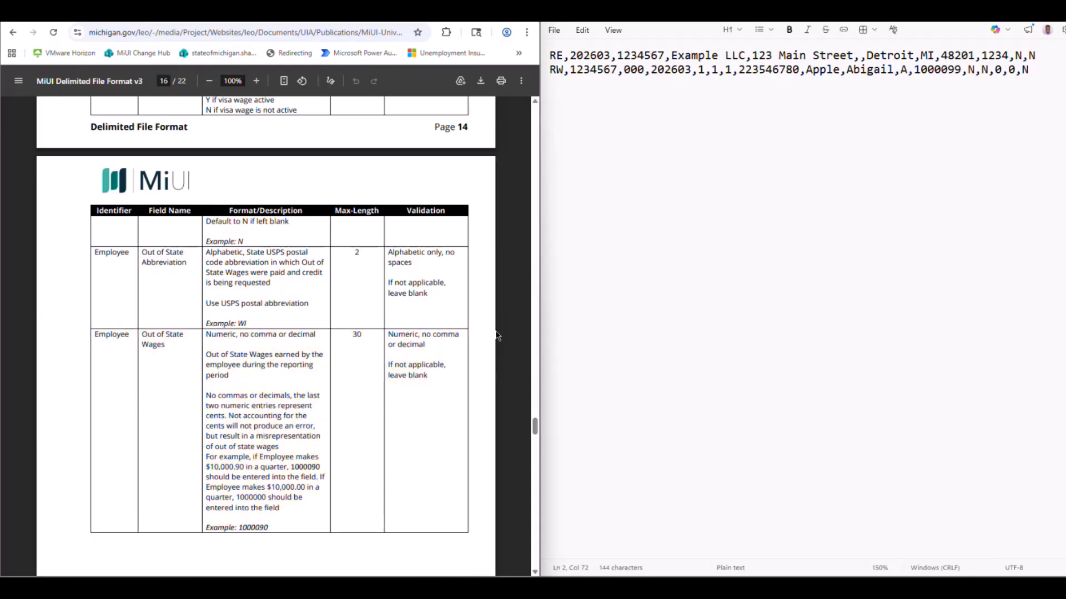
Start a second employee record on a new line with the record identifier RW and a comma, per the Employee Detail Record specification.
scroll(497, 336, up, 10)
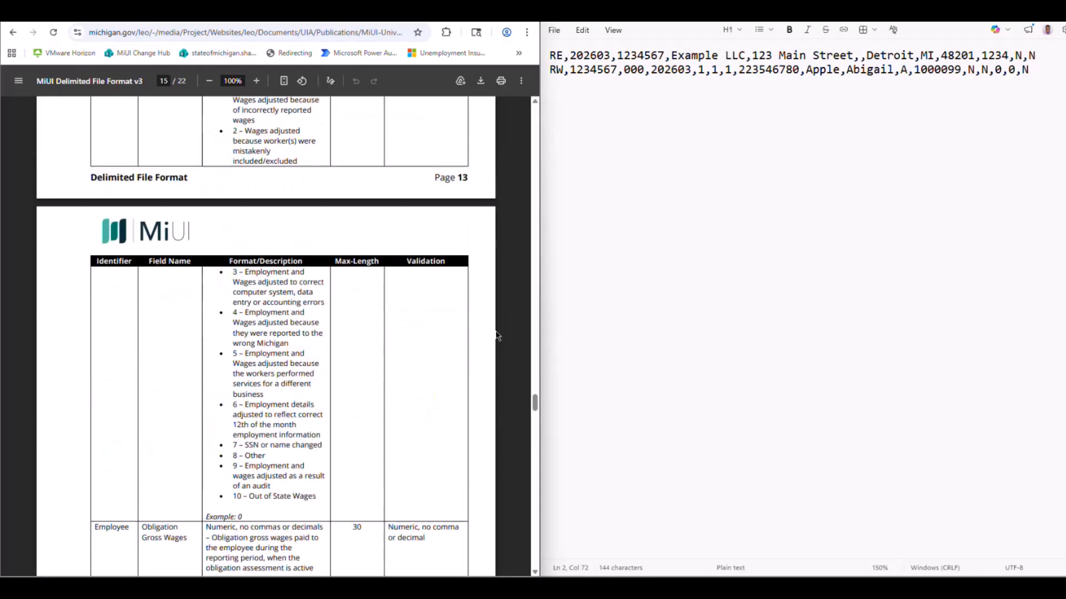
scroll(497, 336, up, 20)
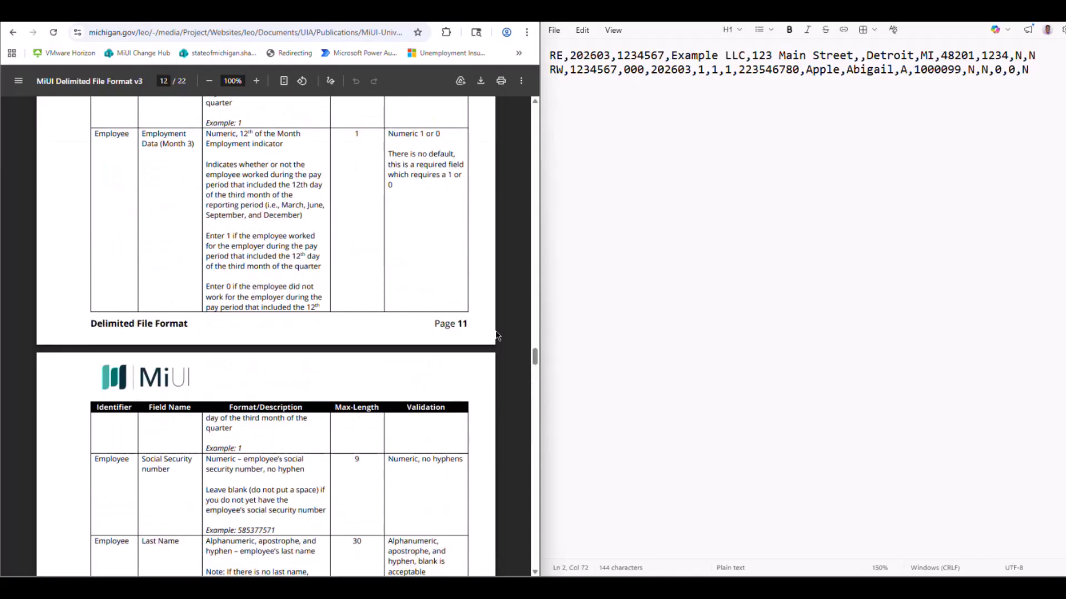
scroll(498, 336, up, 20)
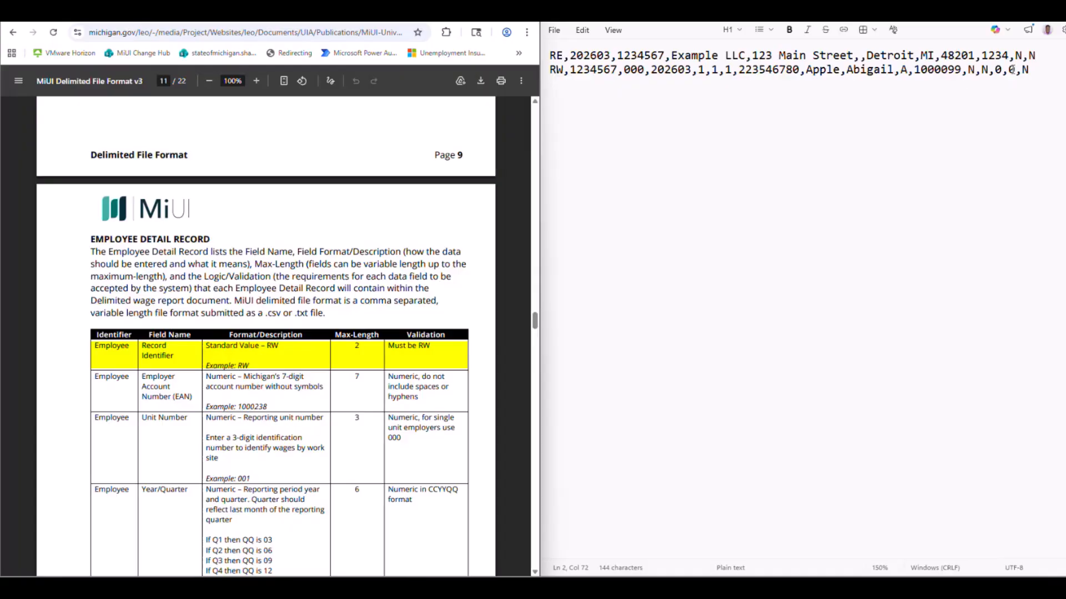
click(1029, 69)
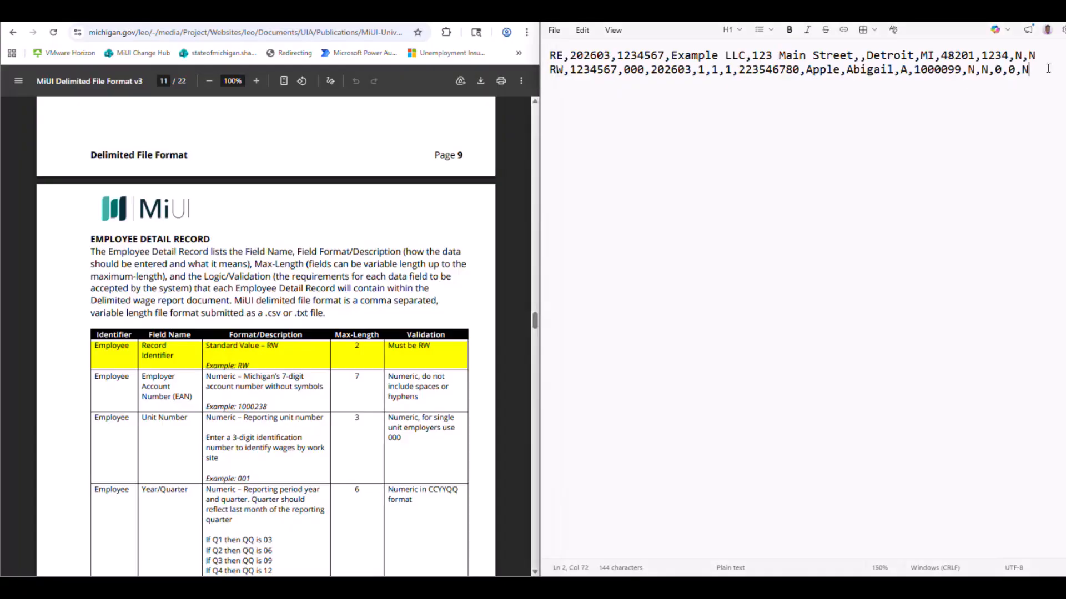
key(Return)
text(RW,)
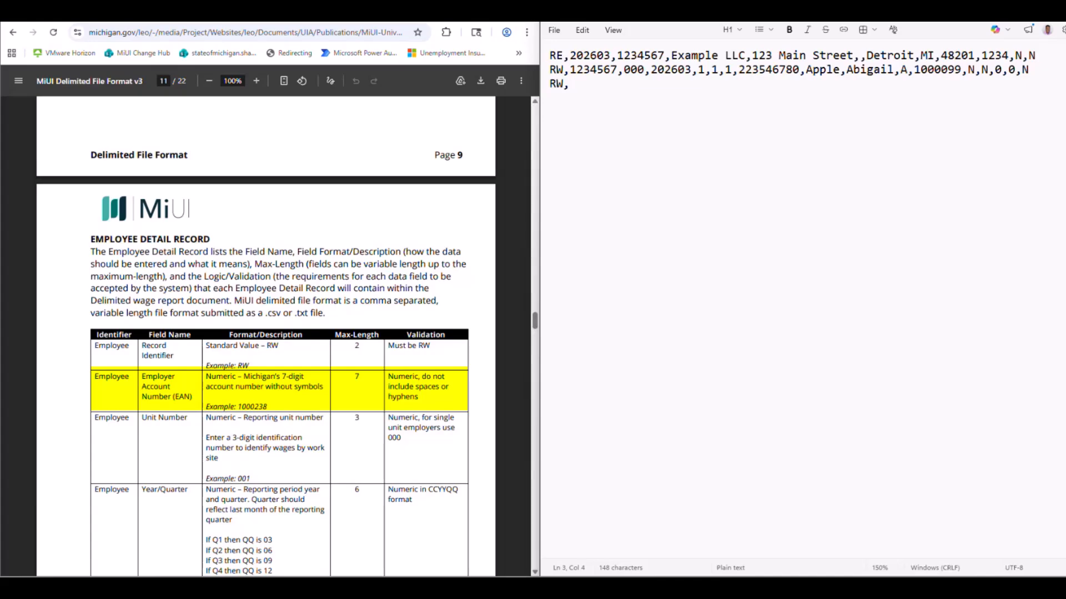
Append the seven-digit employer account number and unit number 000 to the second employee record, each followed by a comma.
text(1234567,)
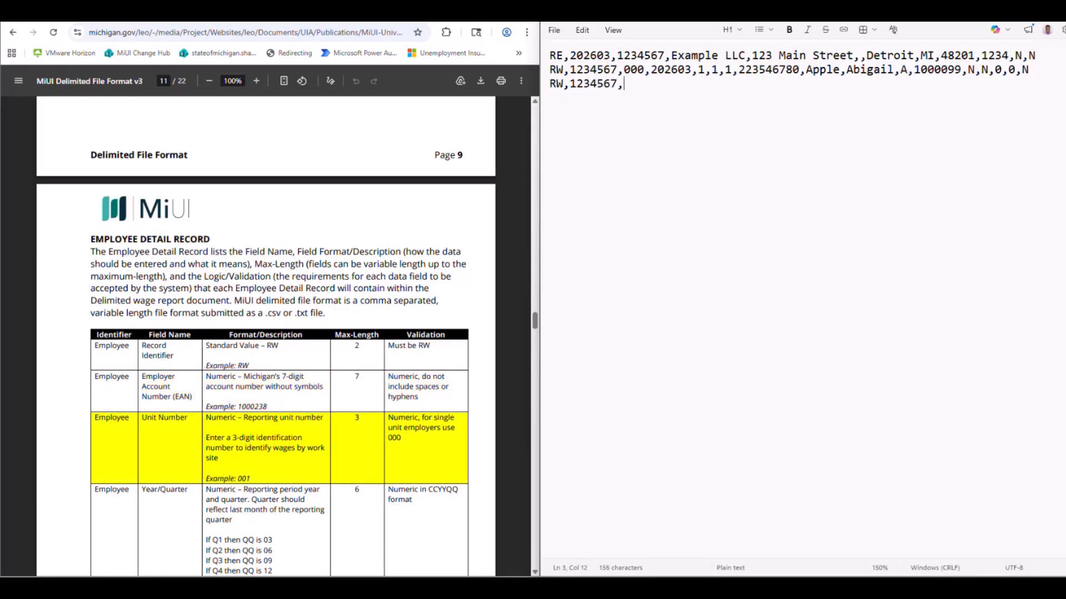
text(000,)
Append 202603 as the Year/Quarter to the second employee record, followed by a comma.
scroll(496, 311, down, 1)
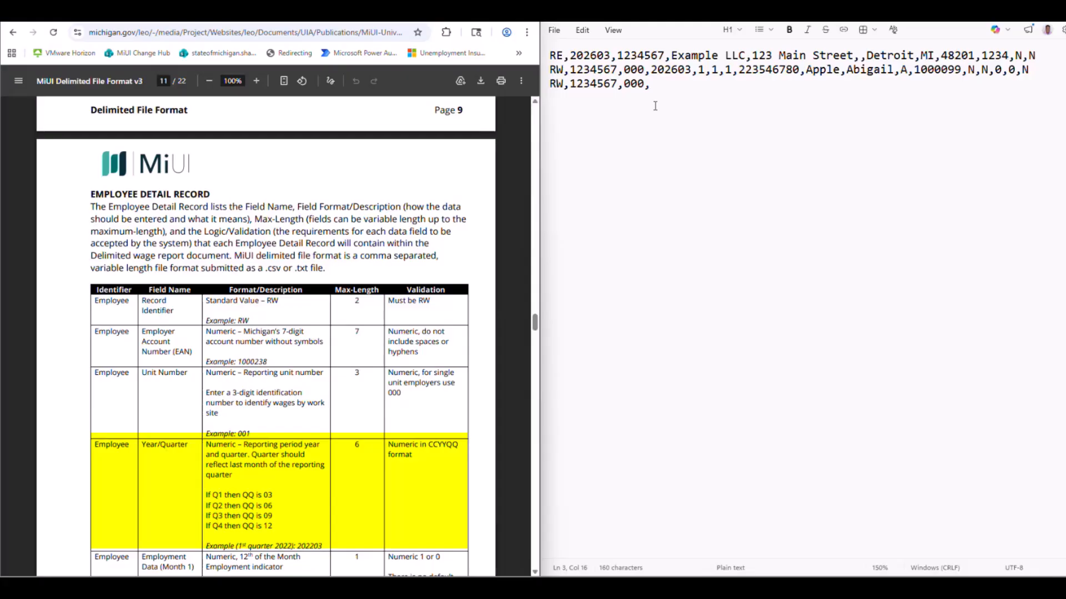
click(662, 87)
text(2)
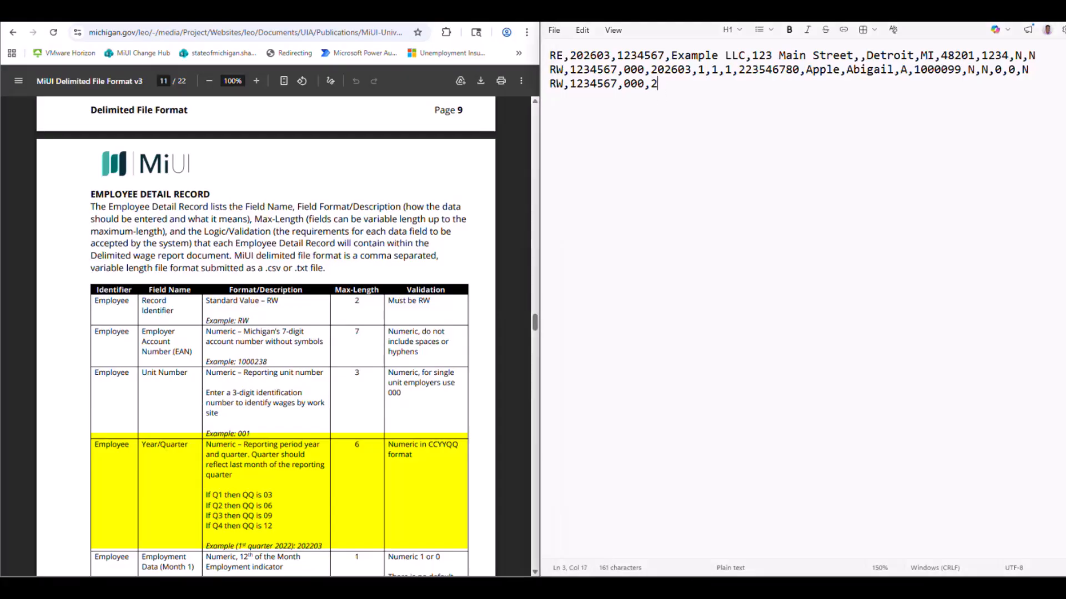
text(02603,)
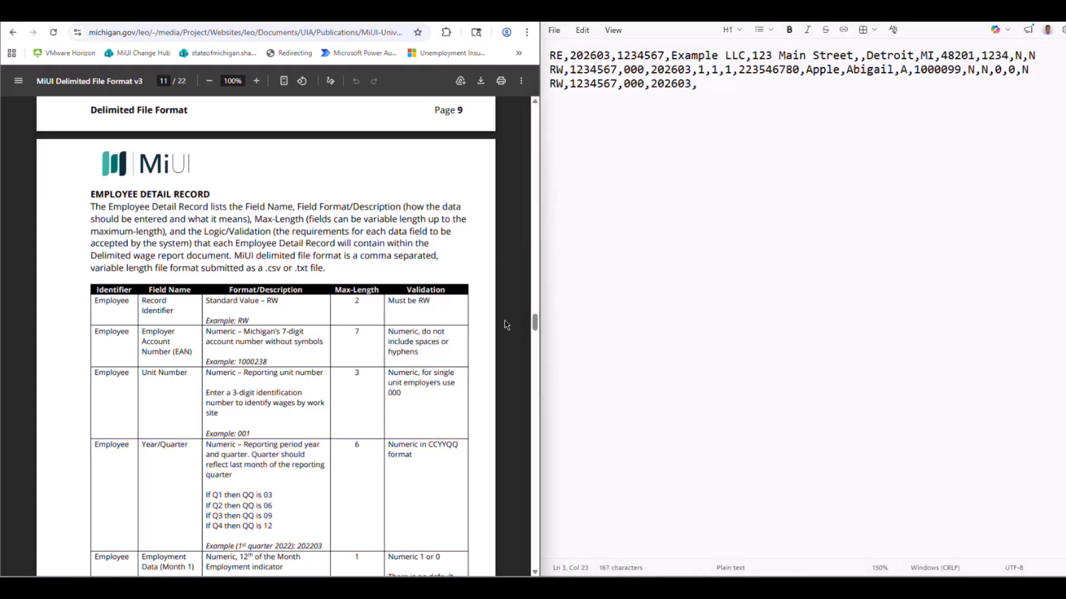
Append the second employee's Employment Data for months 1 to 3 as 0, 1 and 1, each followed by a comma.
scroll(506, 326, down, 4)
scroll(506, 326, down, 4)
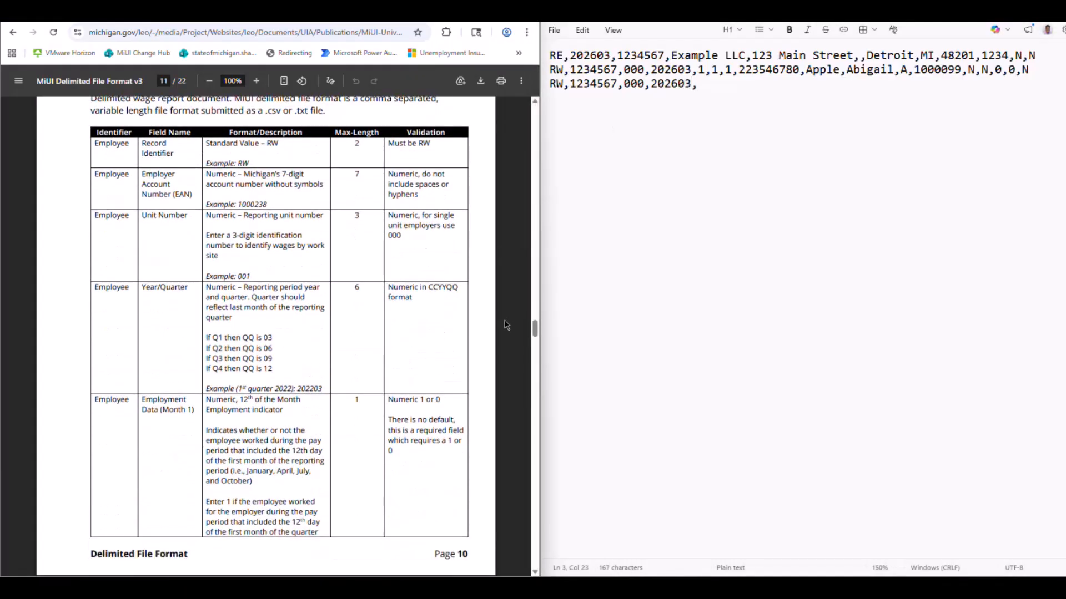
scroll(506, 325, down, 3)
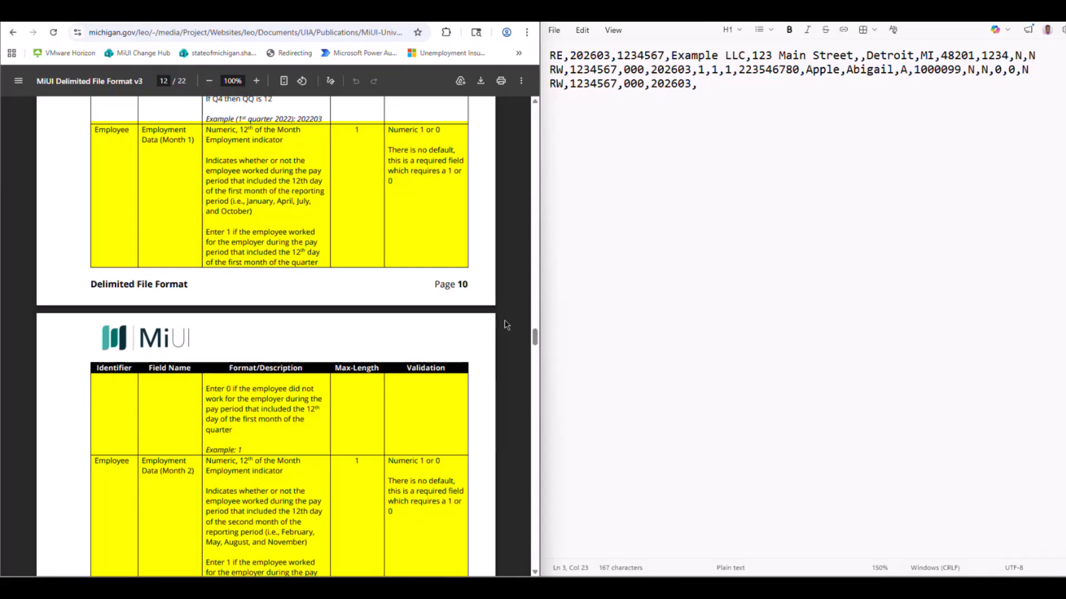
scroll(506, 325, down, 6)
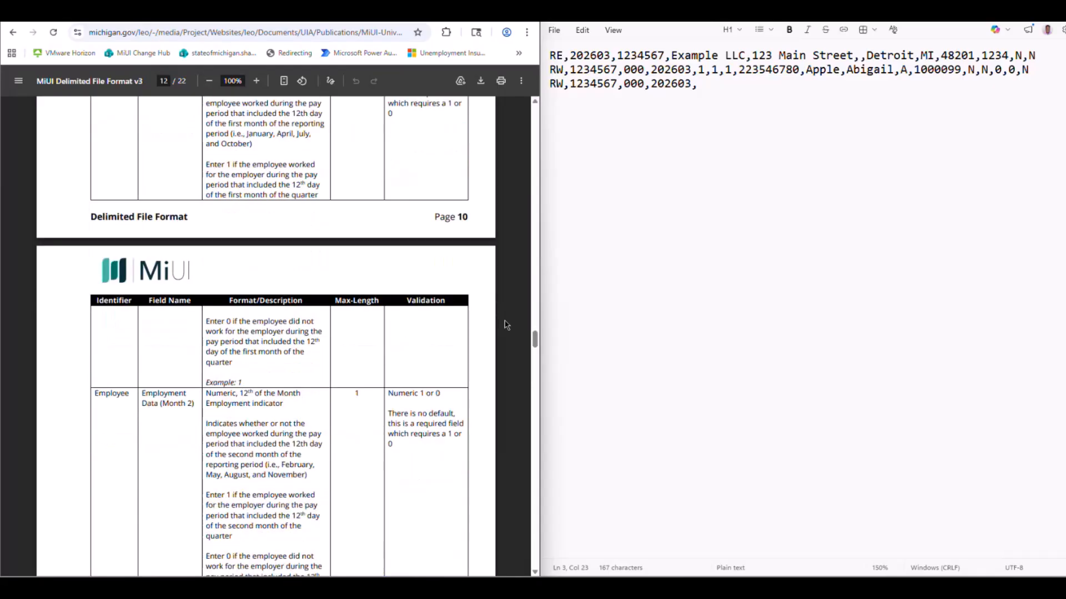
scroll(507, 325, down, 5)
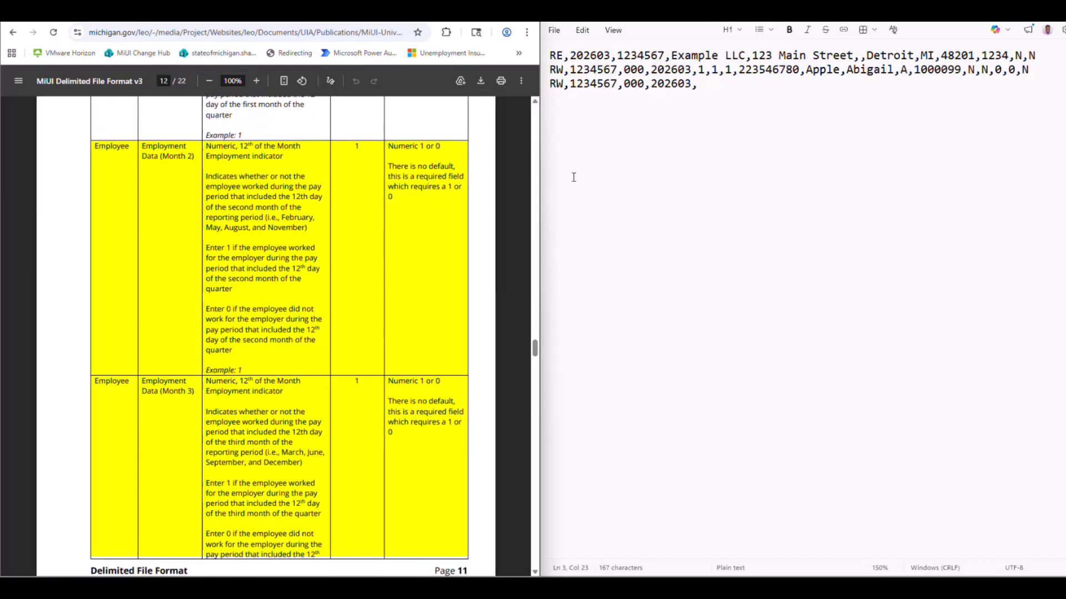
click(703, 84)
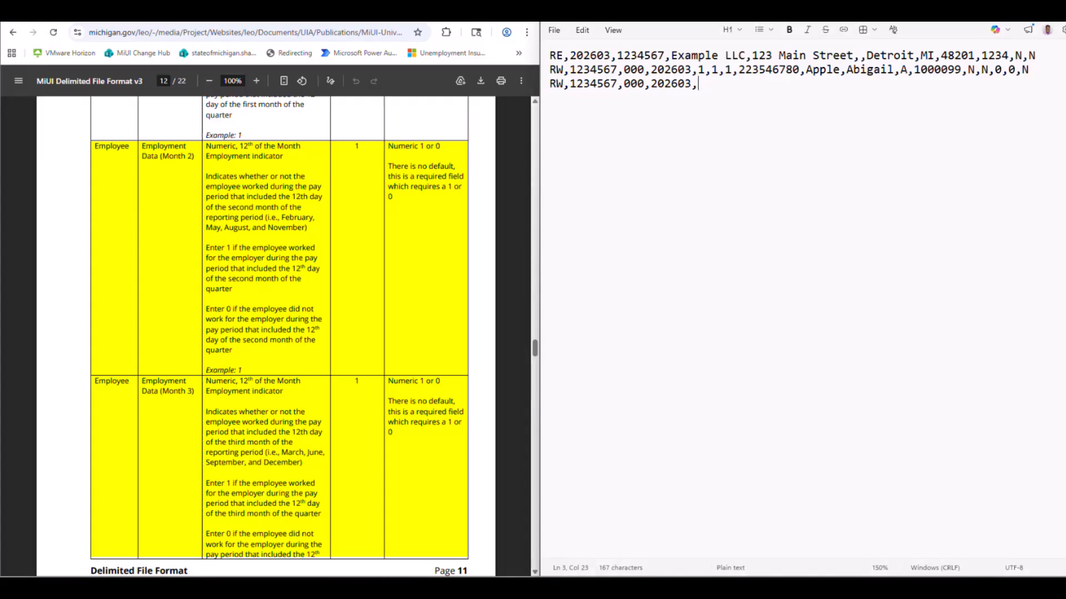
text(0,1,1,)
Append the second employee's nine-digit social security number without hyphens, followed by a comma.
scroll(501, 371, down, 3)
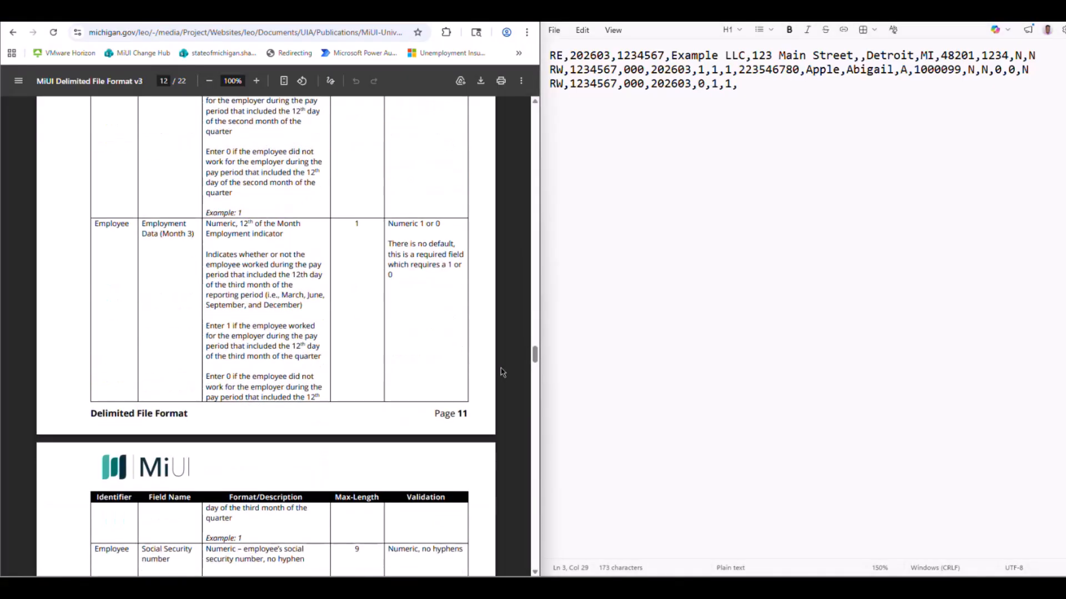
scroll(502, 372, down, 5)
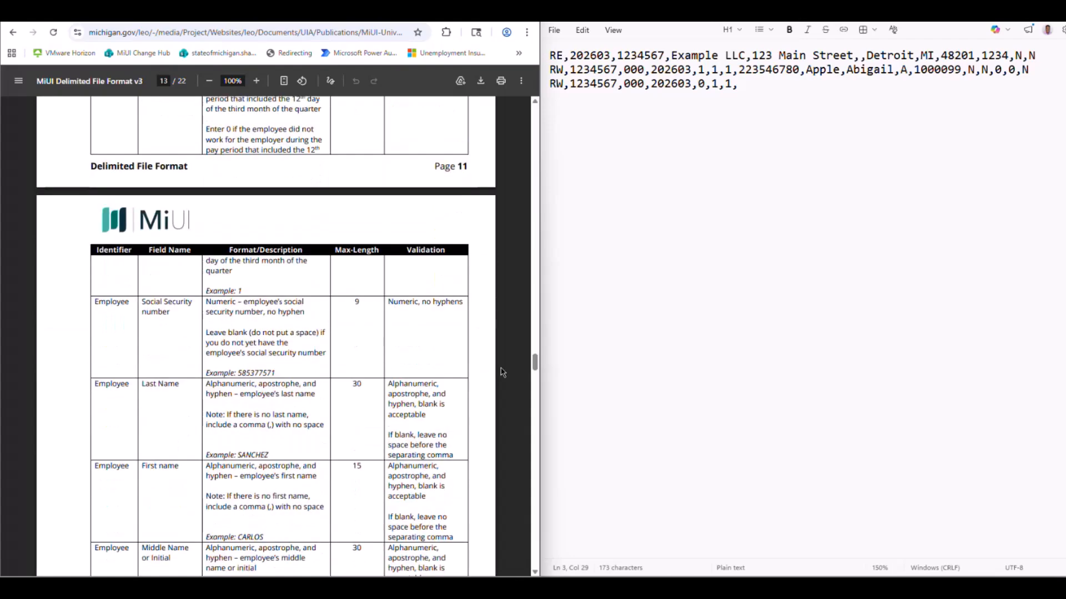
scroll(503, 372, down, 4)
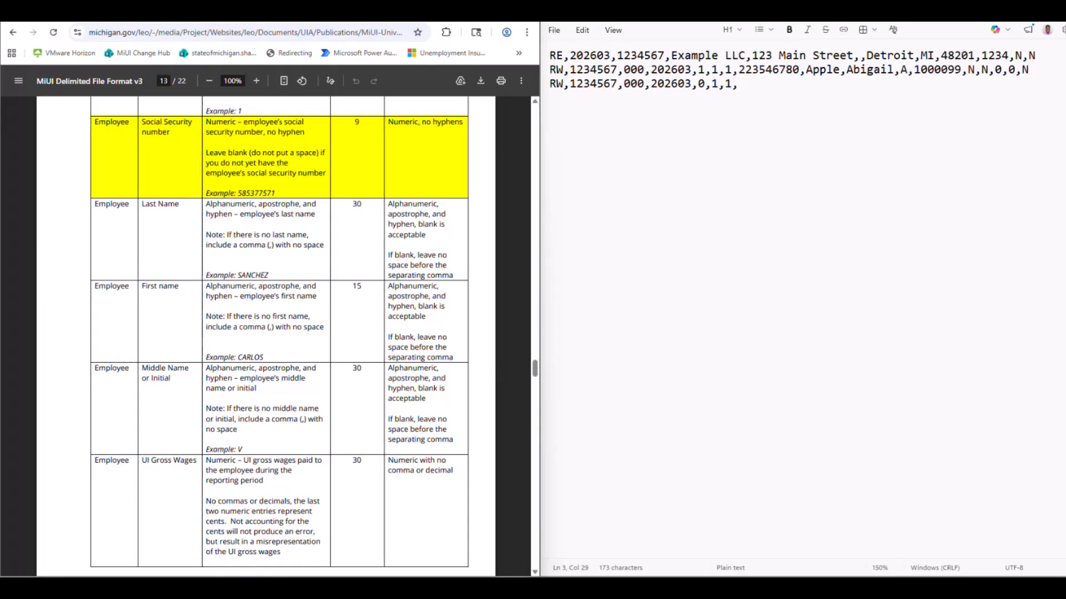
click(664, 264)
text(225)
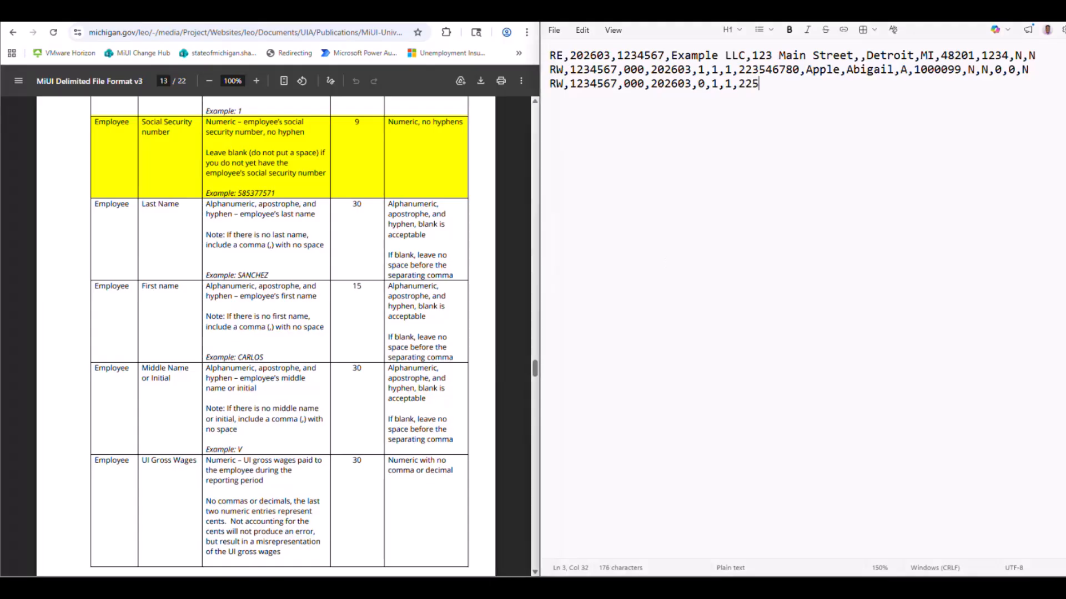
text(646673,)
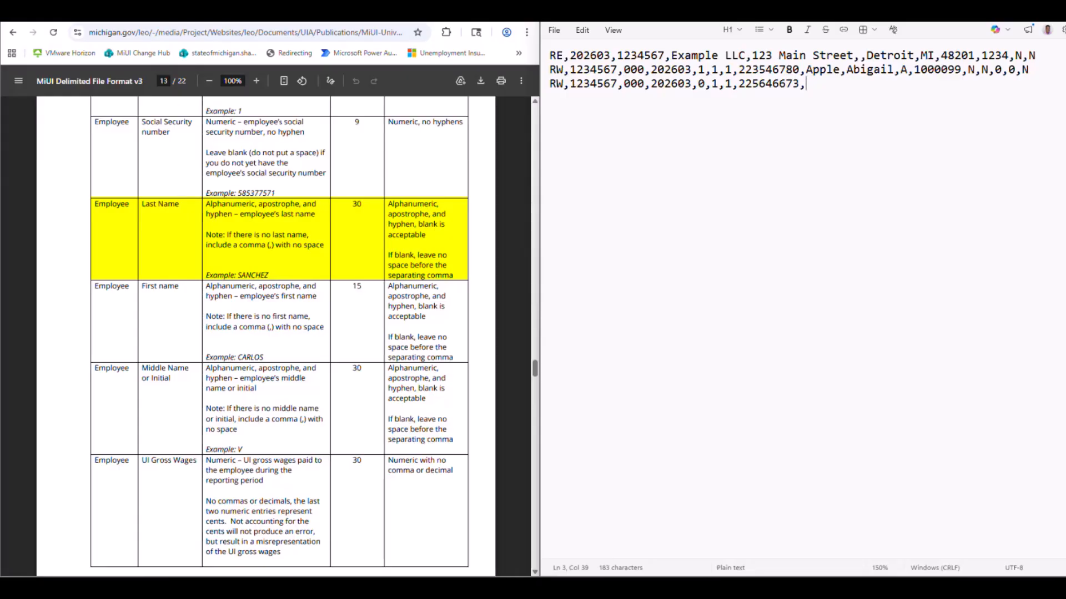
Append the second employee's last name, first name and middle initial, each followed by a comma.
text(Brown,)
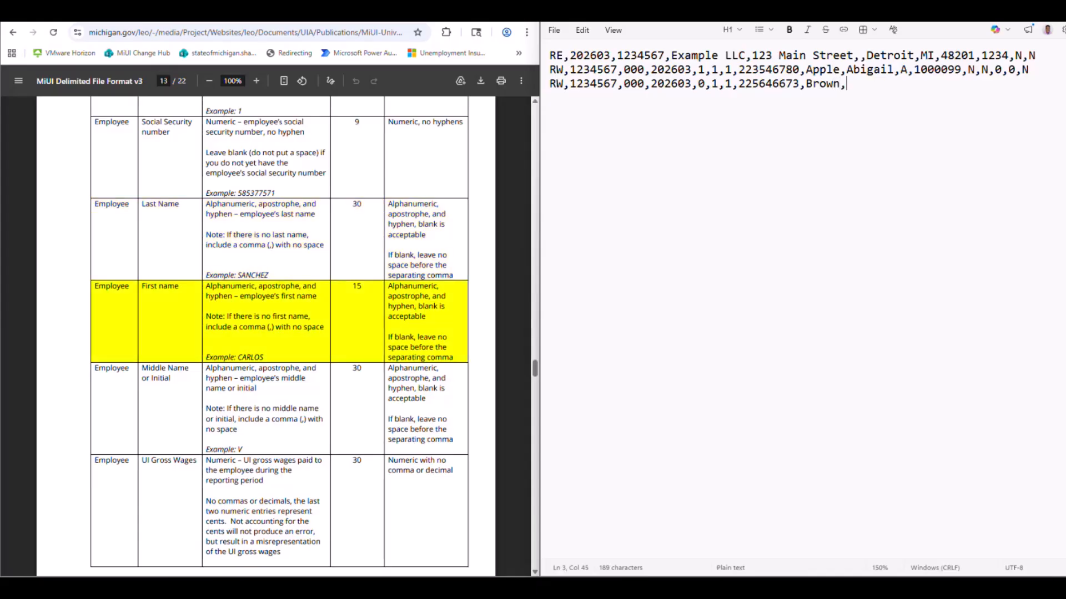
text(Bianca,)
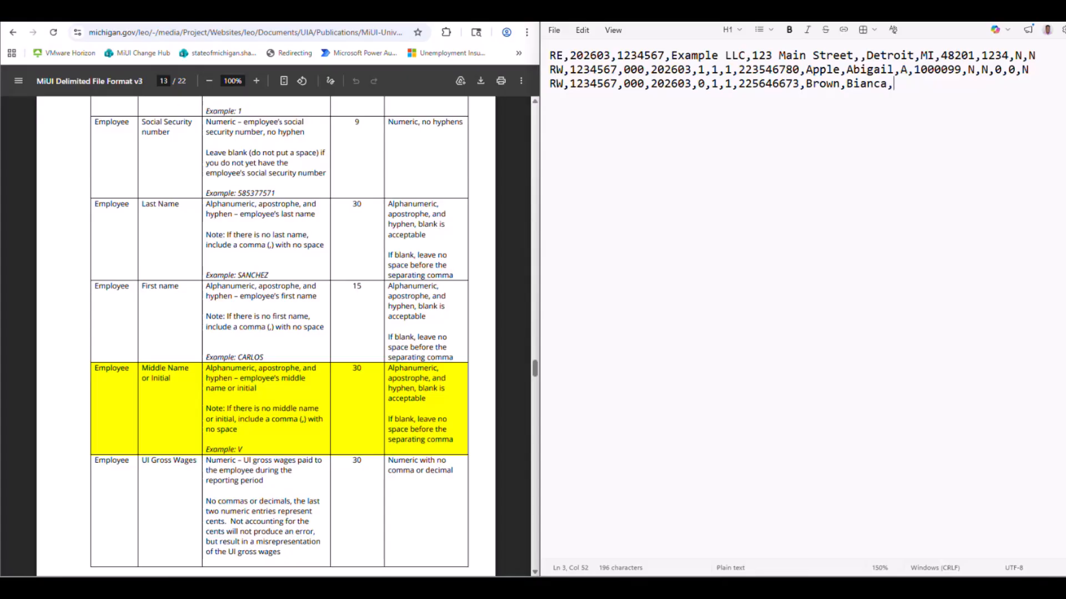
text(B,)
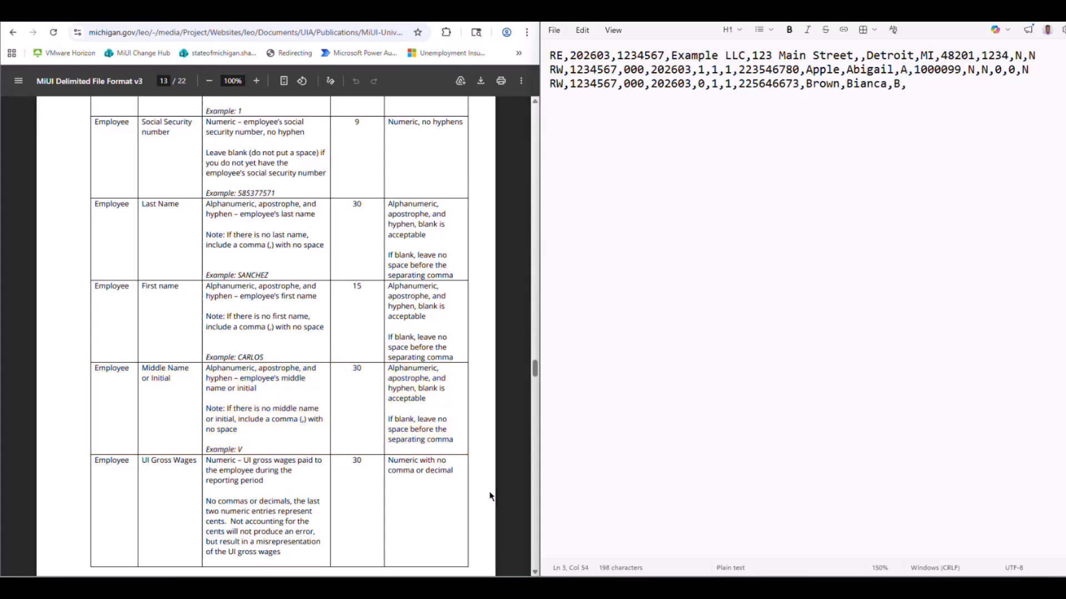
Append 500099 as the second employee's UI Gross Wages, without a decimal point, followed by a comma.
scroll(490, 495, down, 1)
scroll(490, 495, down, 4)
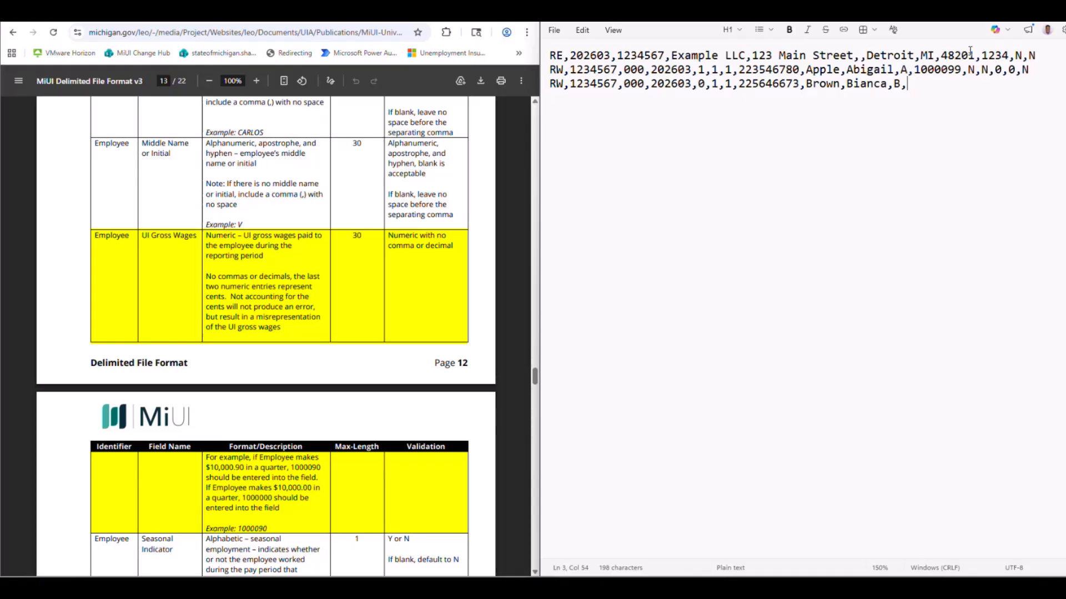
text(500099,)
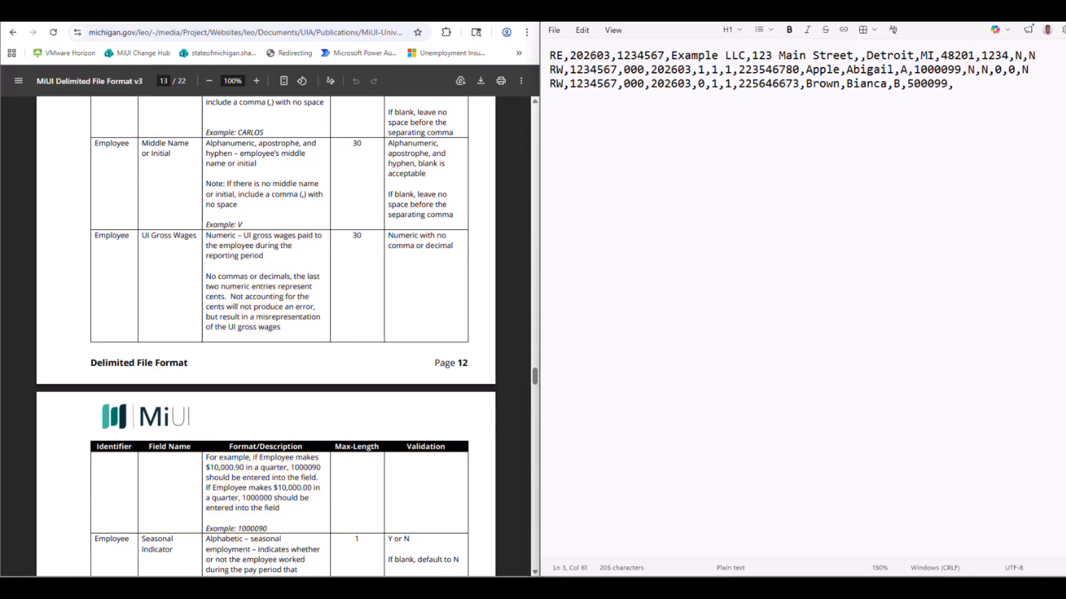
Append N for both the Seasonal Indicator and the Owner or Officer Indicator to the second employee record, each followed by a comma.
scroll(403, 390, down, 1)
scroll(403, 389, down, 4)
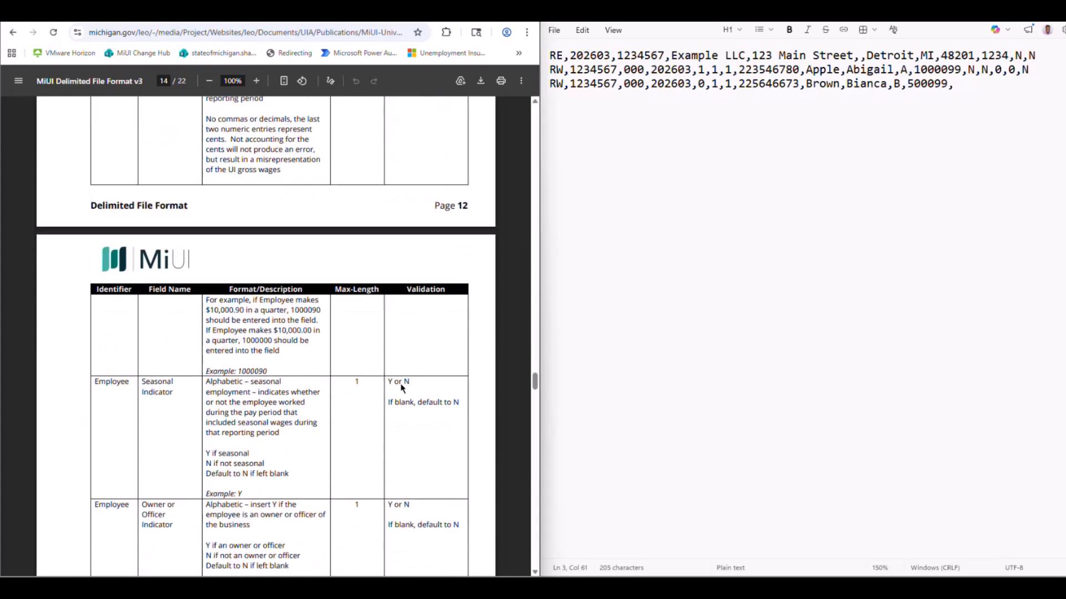
scroll(403, 389, down, 3)
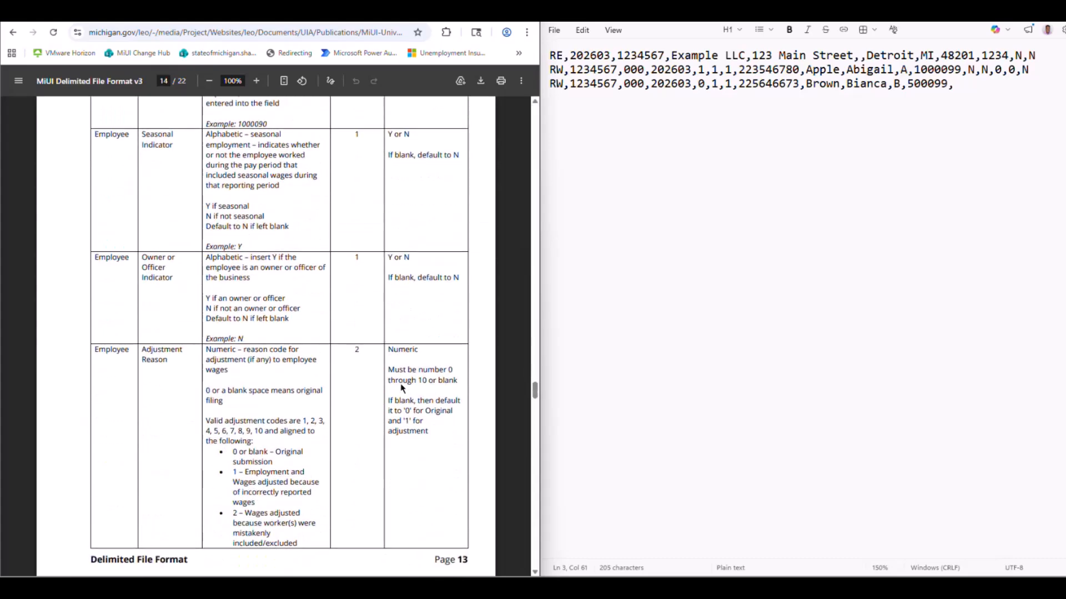
scroll(403, 389, down, 1)
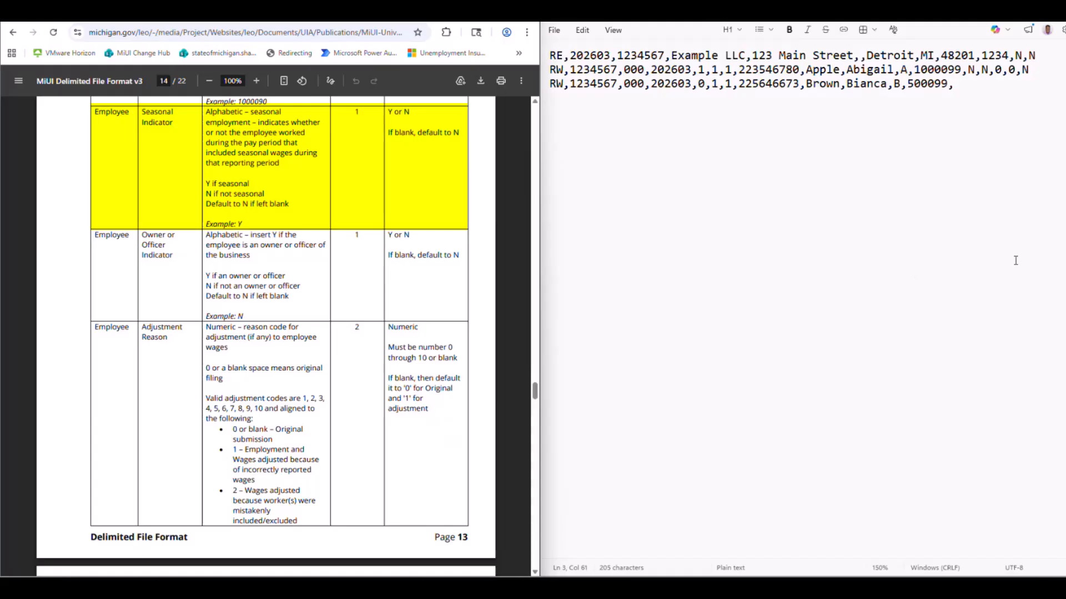
click(963, 85)
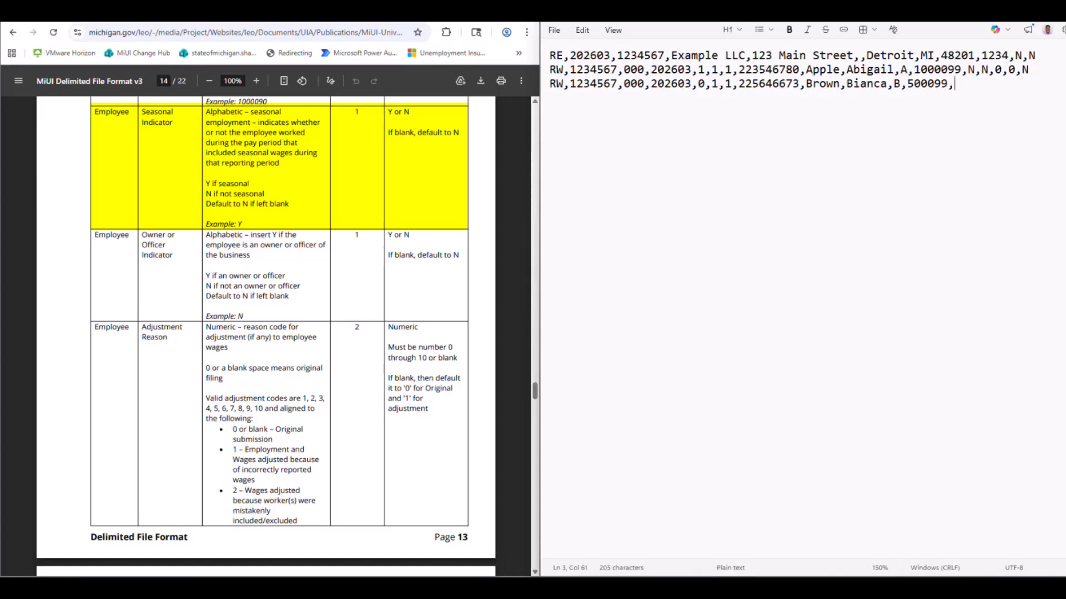
text(N,)
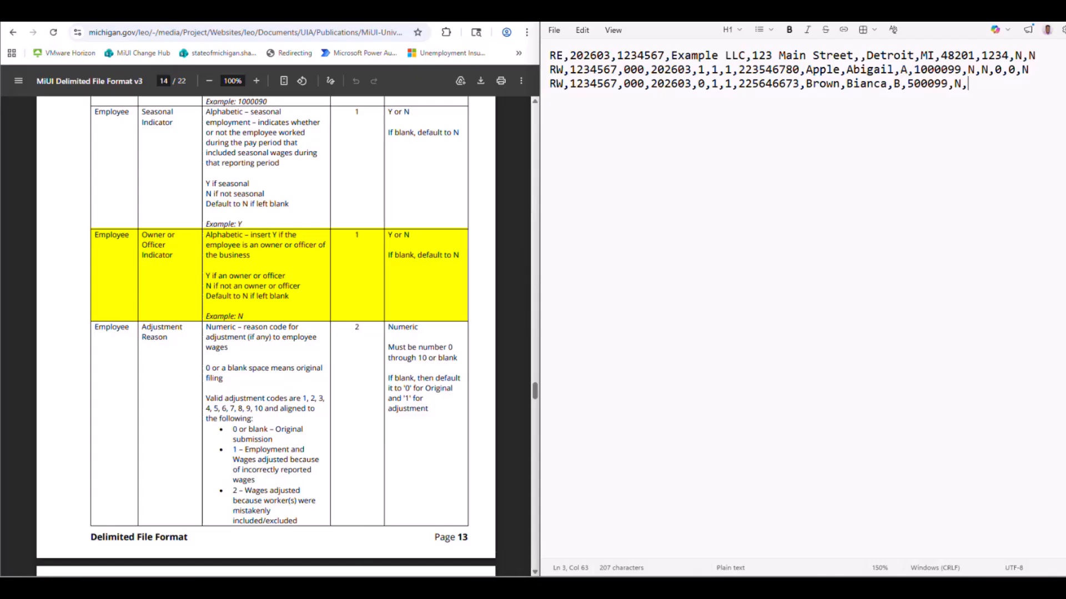
text(N,)
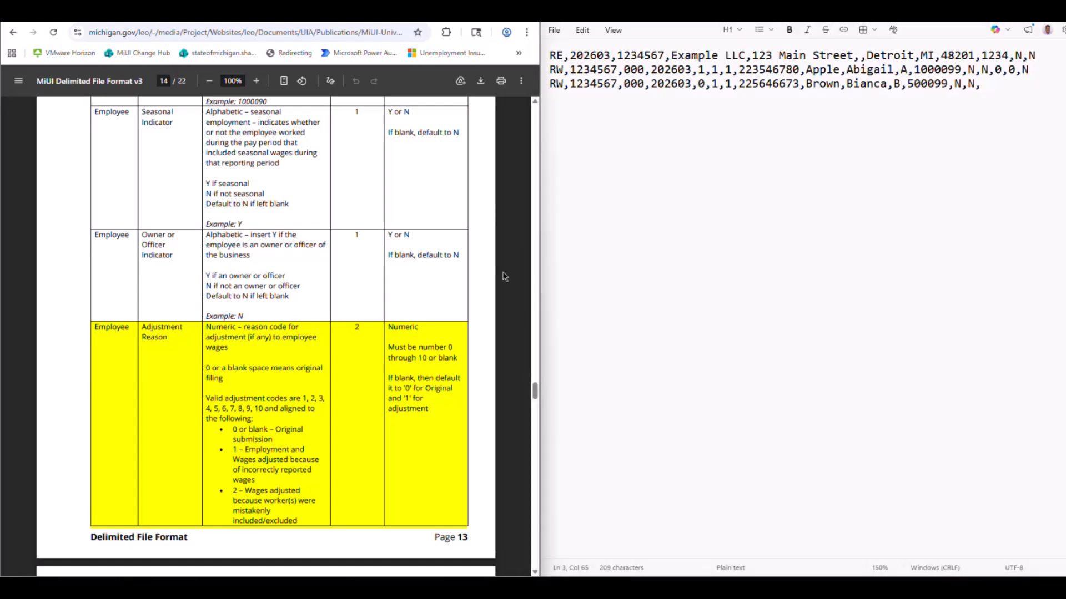
Append 10 (Out of State Wages) as the second employee's Adjustment Reason, followed by a comma.
scroll(504, 277, down, 3)
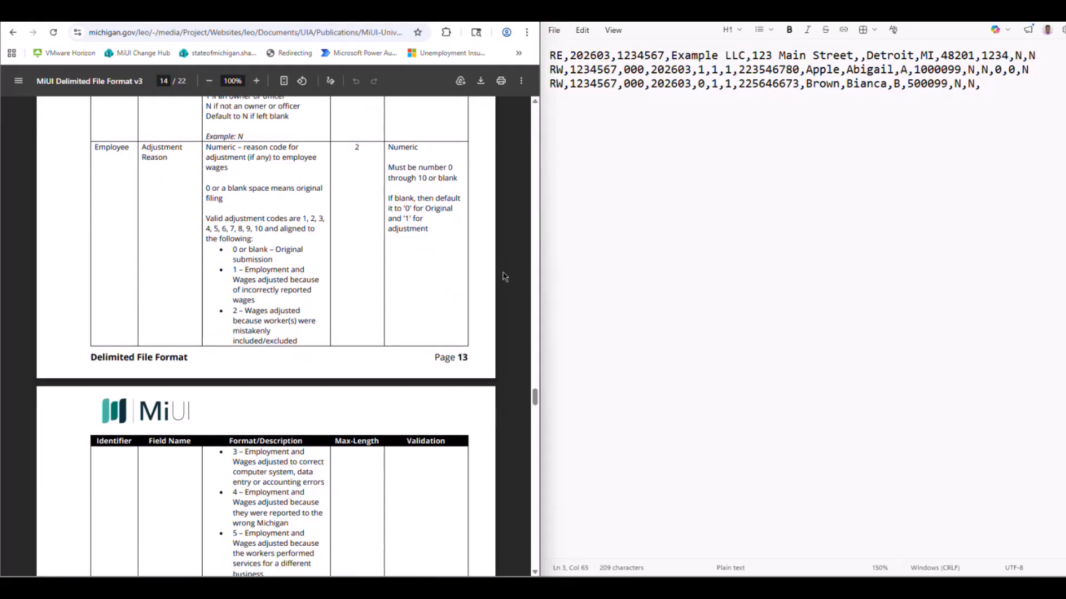
scroll(505, 276, down, 1)
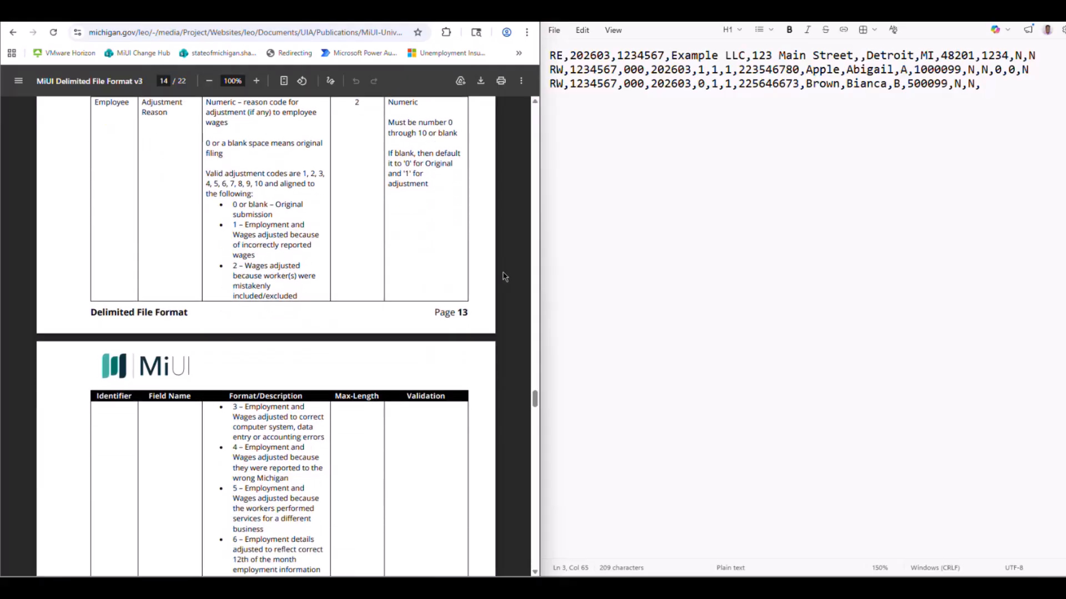
scroll(504, 277, down, 1)
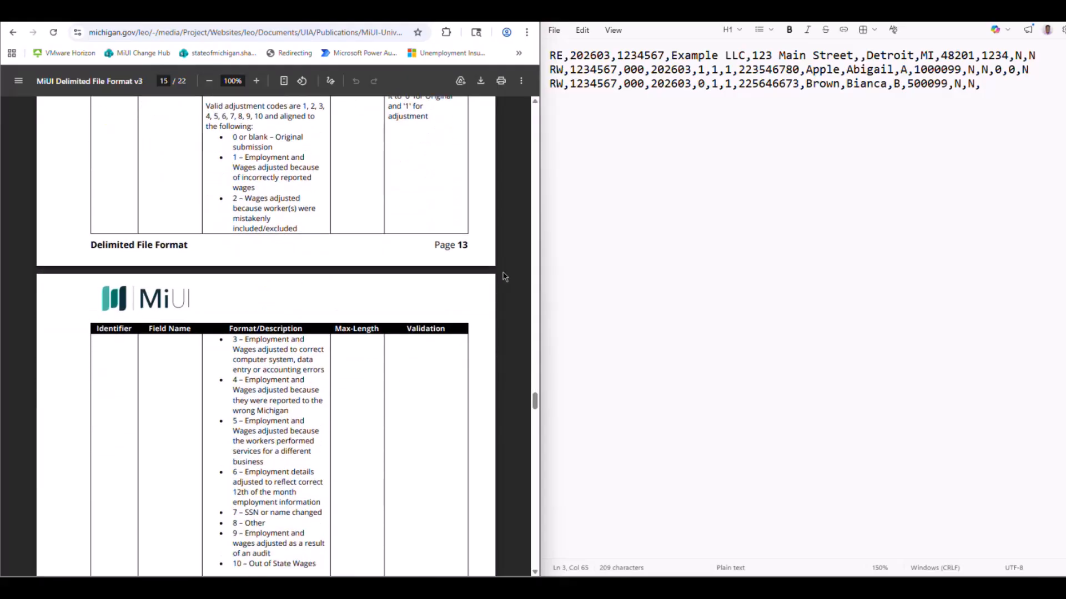
scroll(505, 276, down, 1)
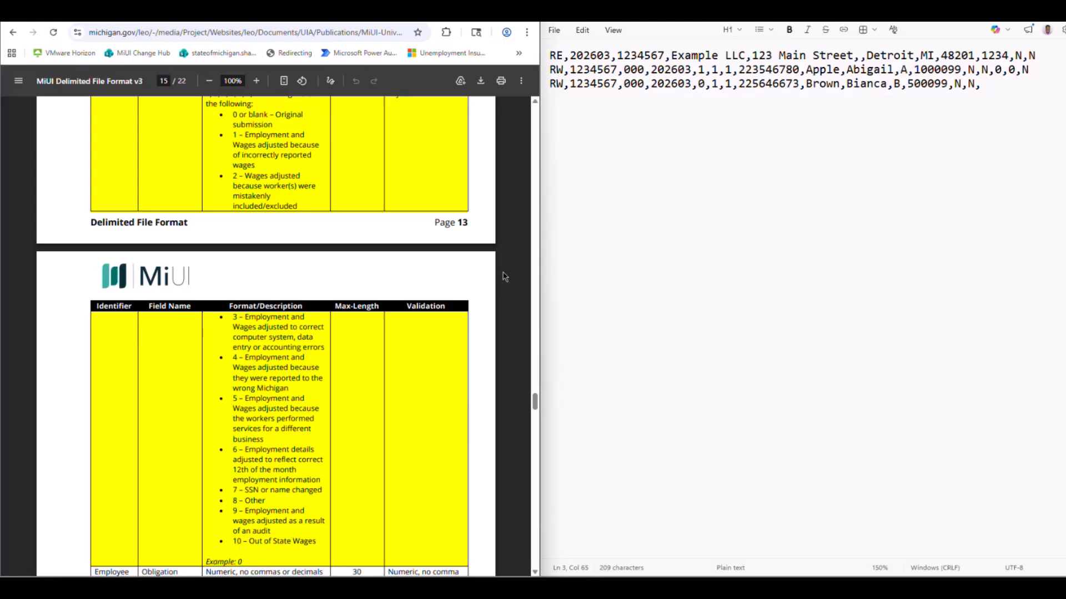
click(1006, 84)
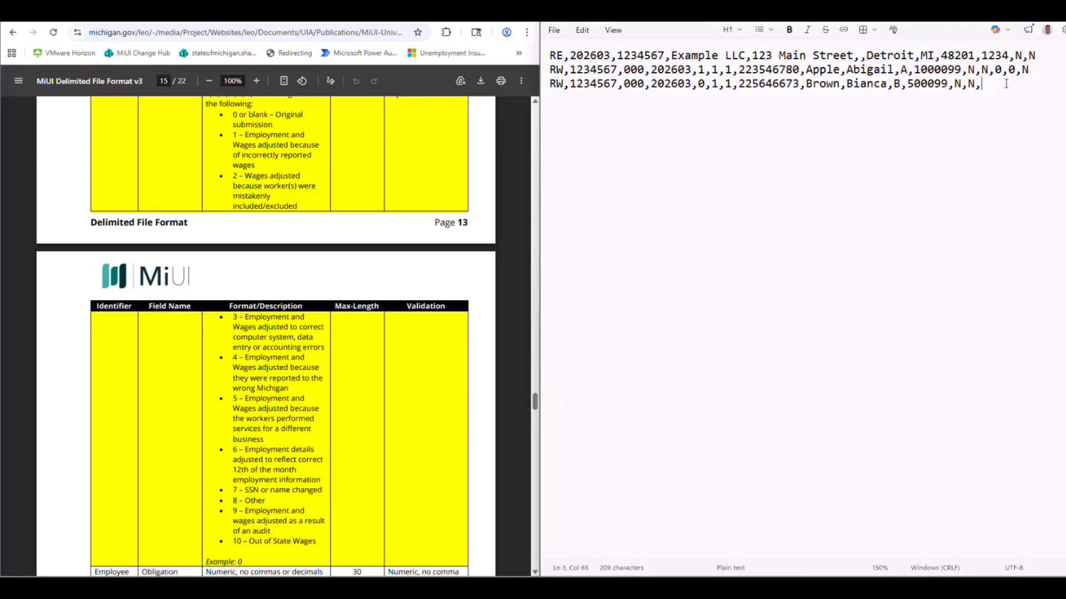
text(10,)
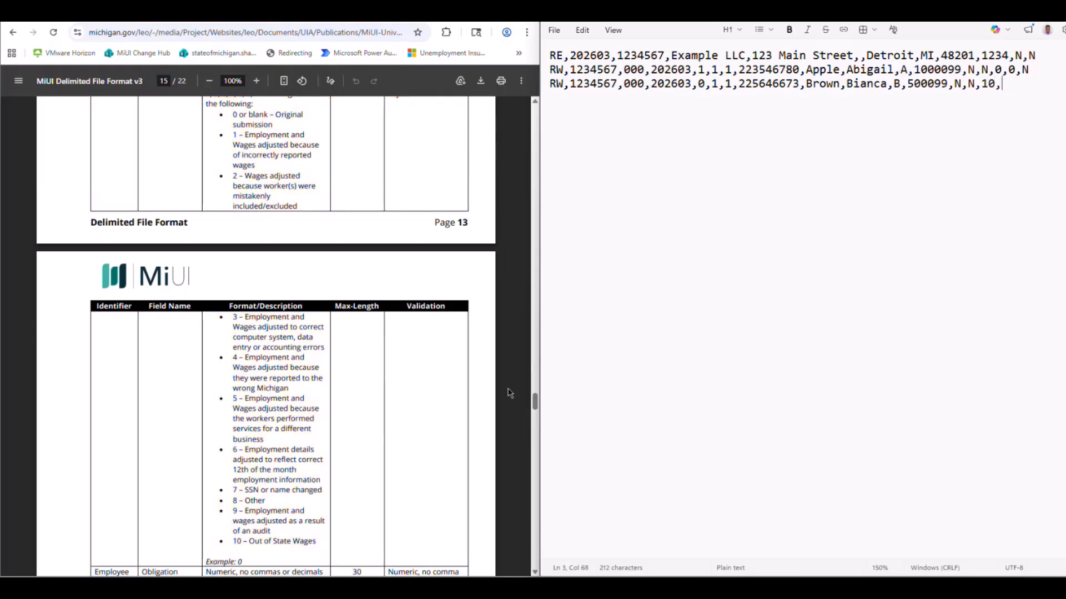
Append 0 as the second employee's Obligation Gross Wages, followed by a comma.
scroll(475, 411, down, 3)
scroll(475, 411, down, 5)
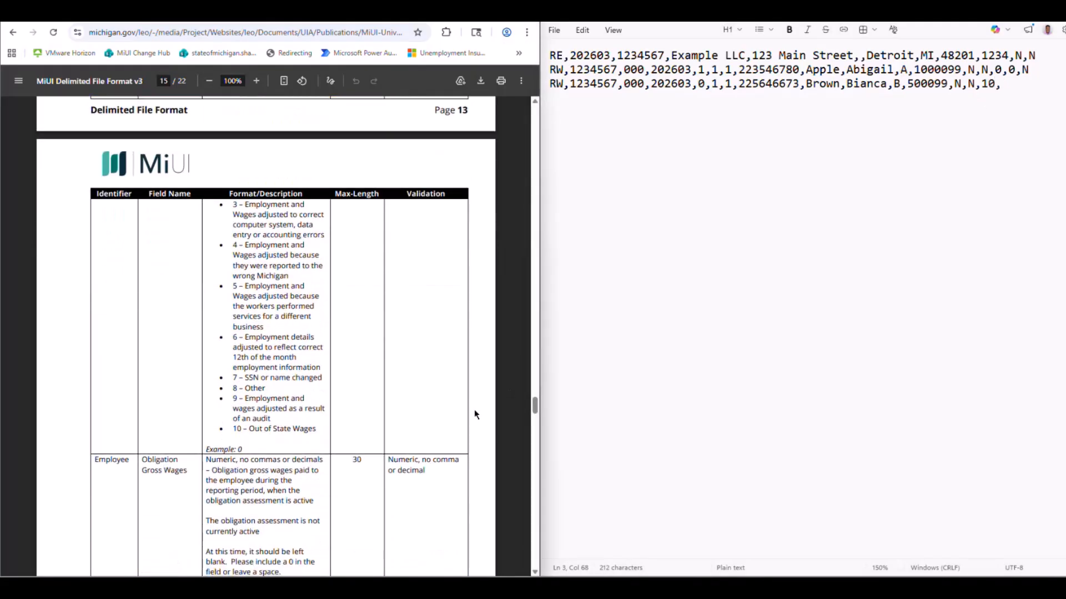
scroll(474, 411, down, 4)
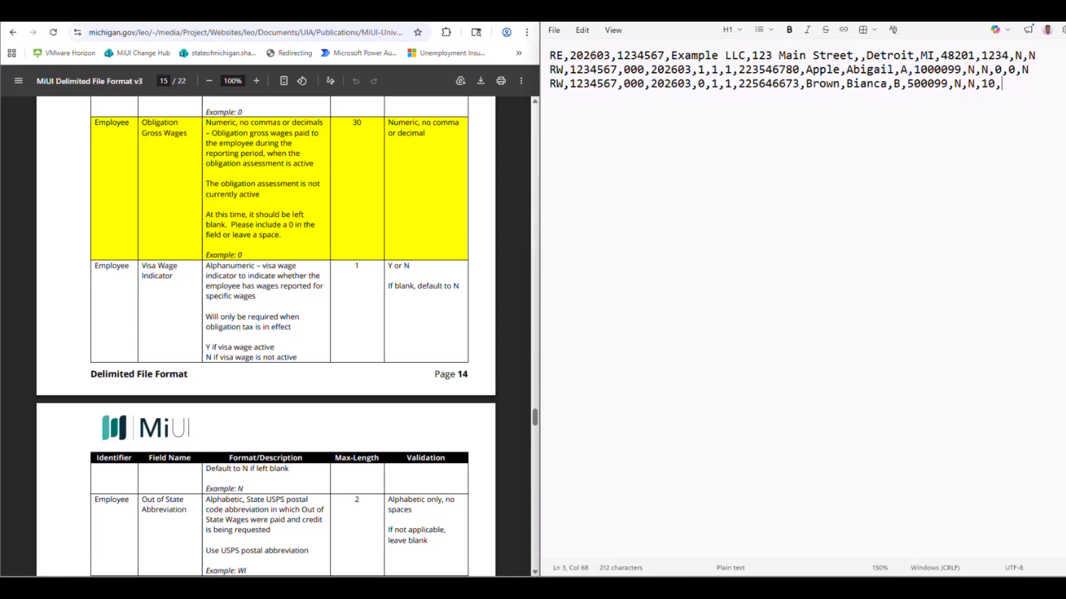
text(0,)
Append N as the second employee's Visa Wage Indicator, followed by a comma.
key(ctrl+minus)
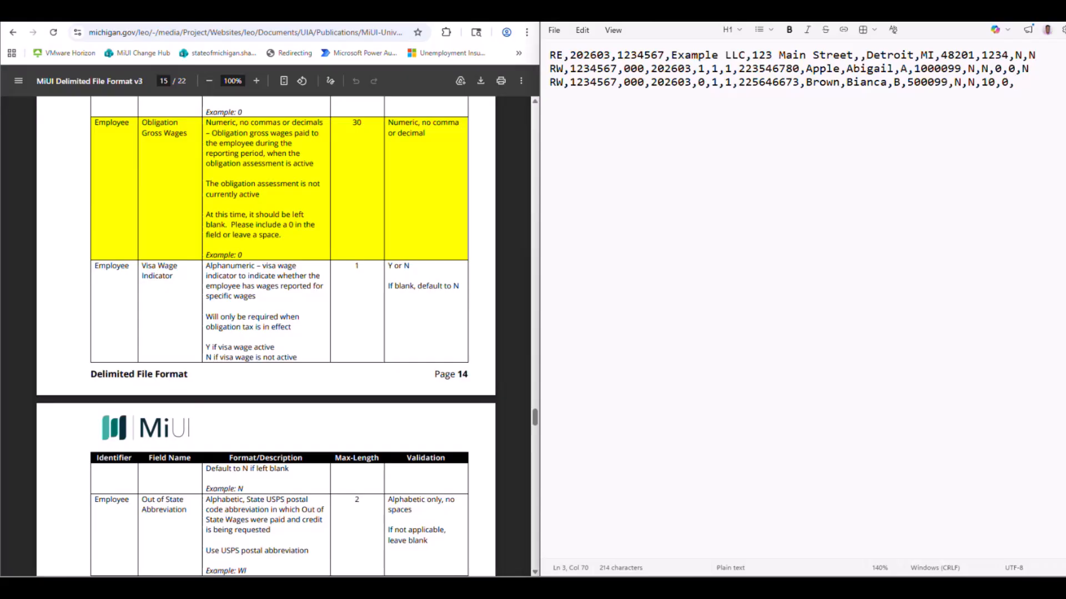
key(ctrl+minus)
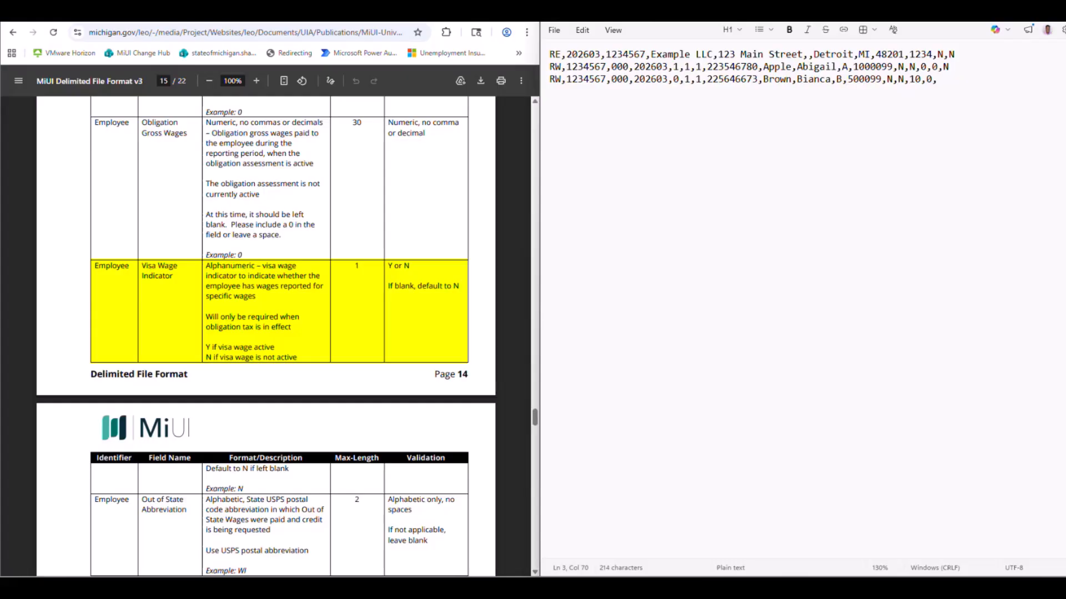
text(N,)
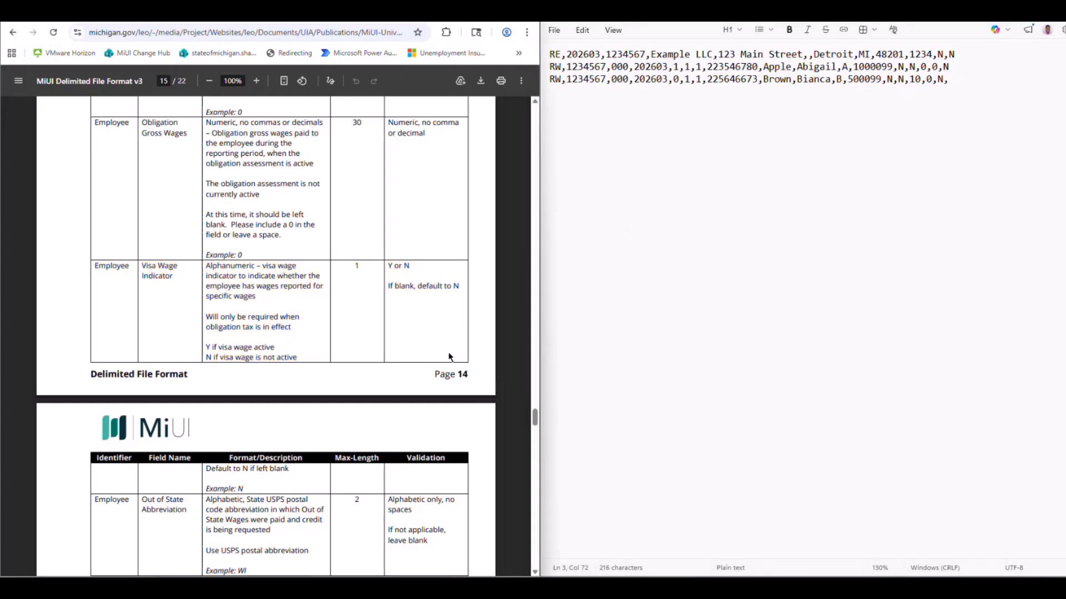
Append OH as the second employee's Out of State Abbreviation, followed by a comma.
scroll(450, 357, down, 4)
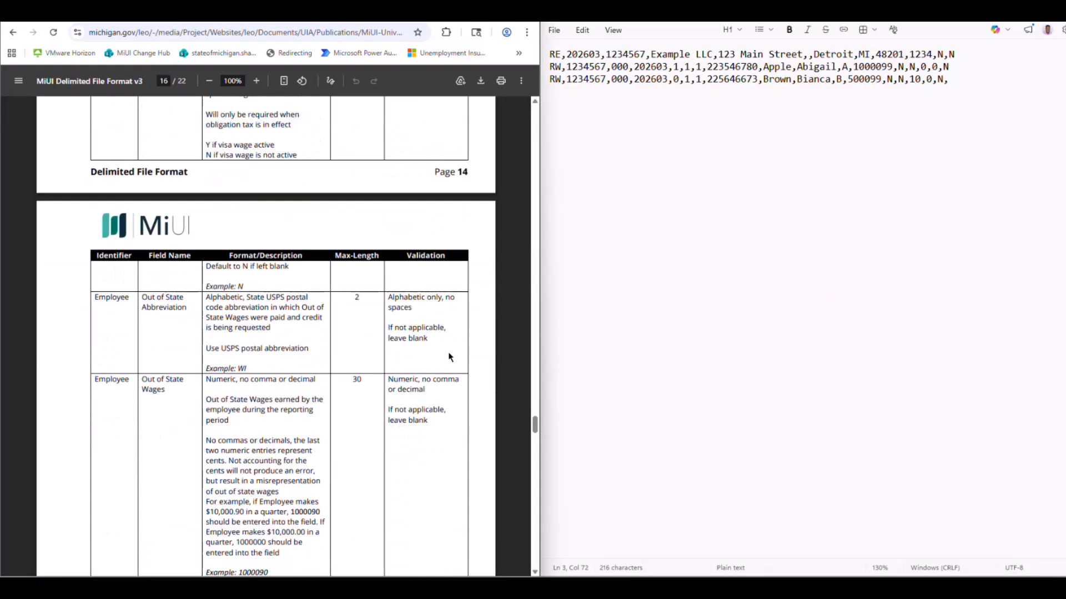
scroll(450, 357, down, 3)
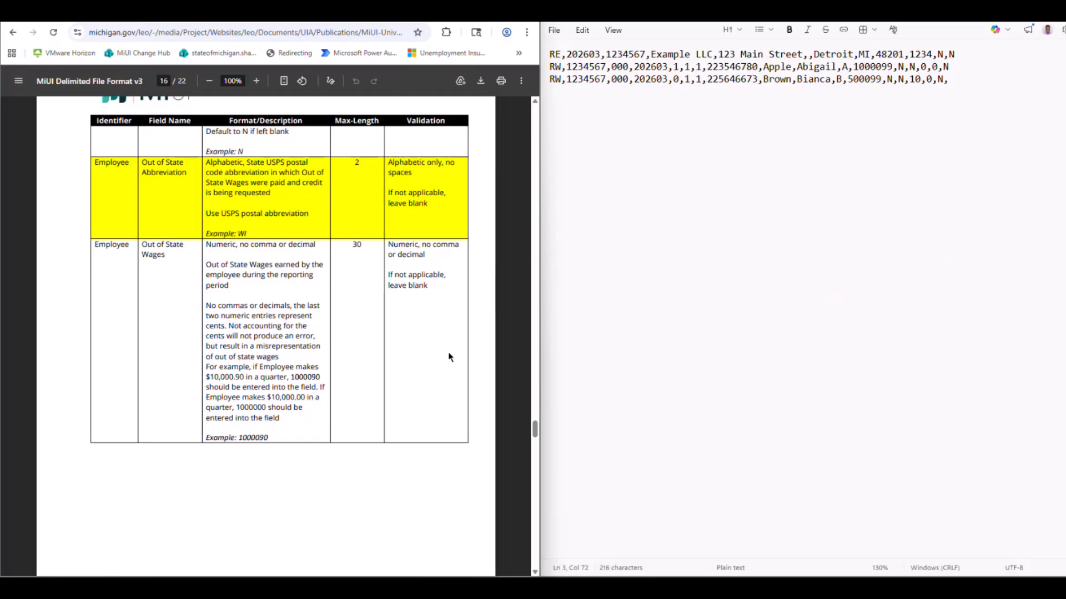
click(955, 82)
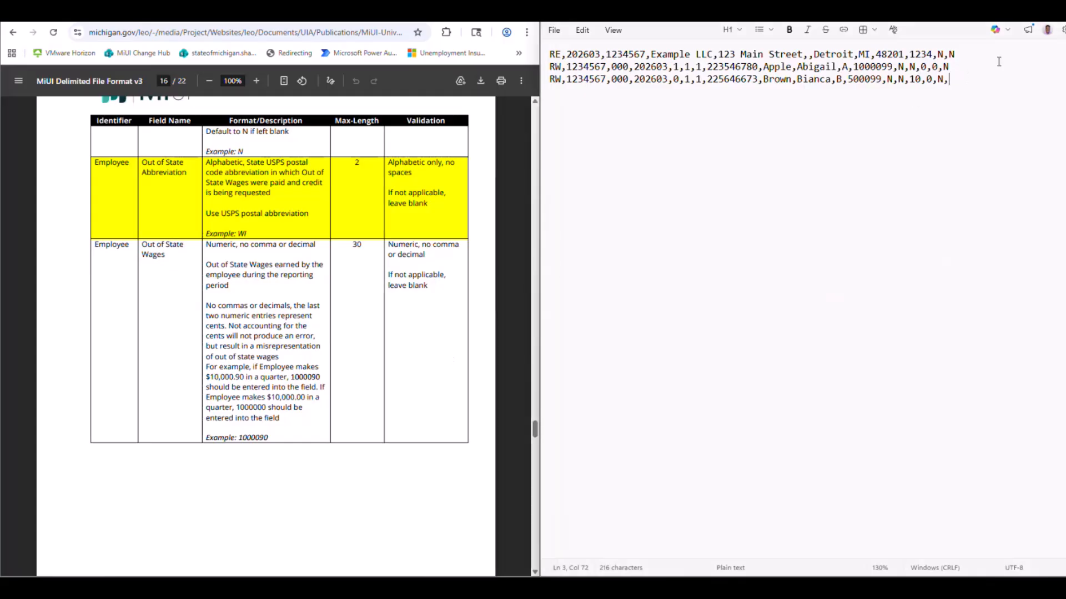
text(OH)
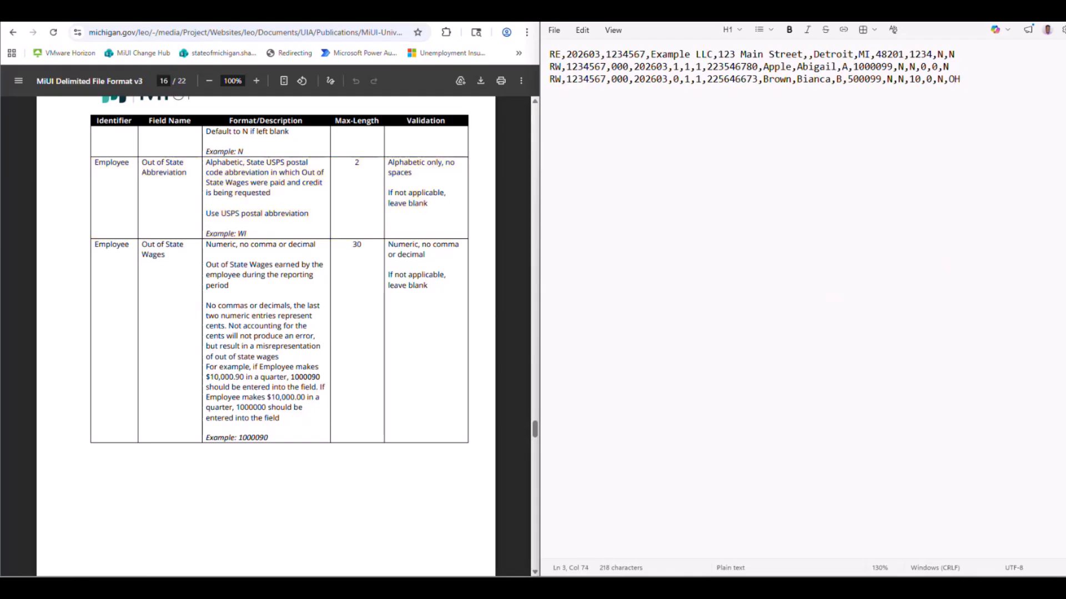
text(,)
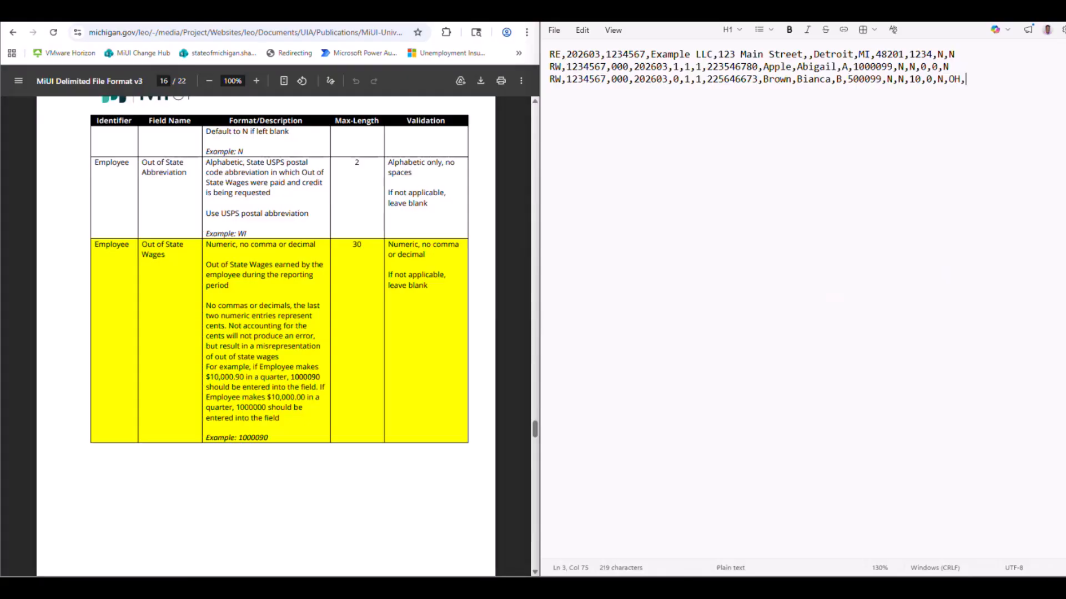
Append 500099 as the second employee's Out of State Wages, without a decimal point or trailing comma, and save the text file.
text(500099)
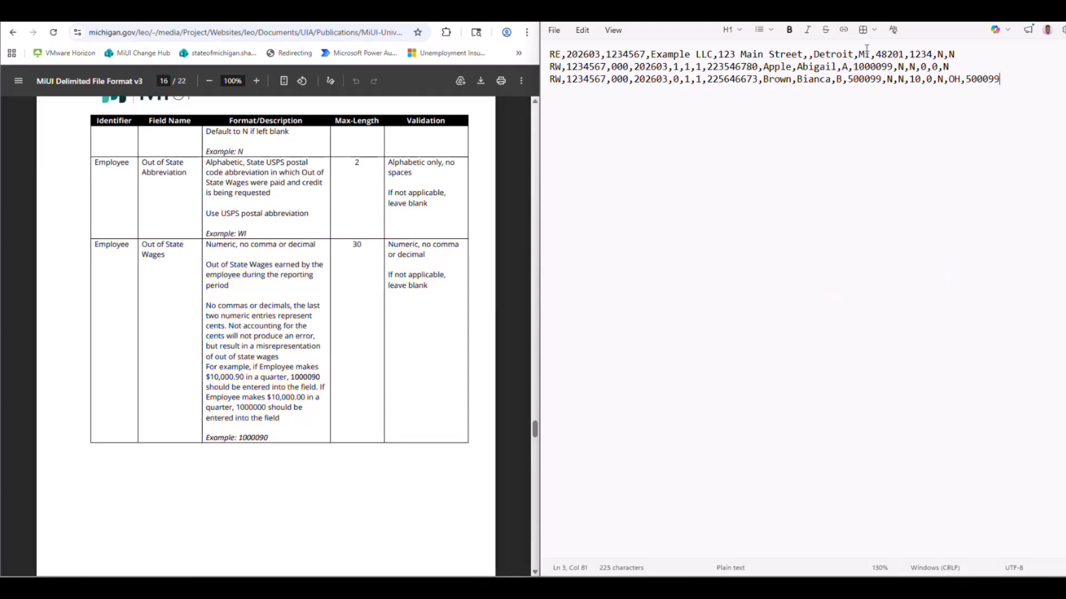
click(554, 31)
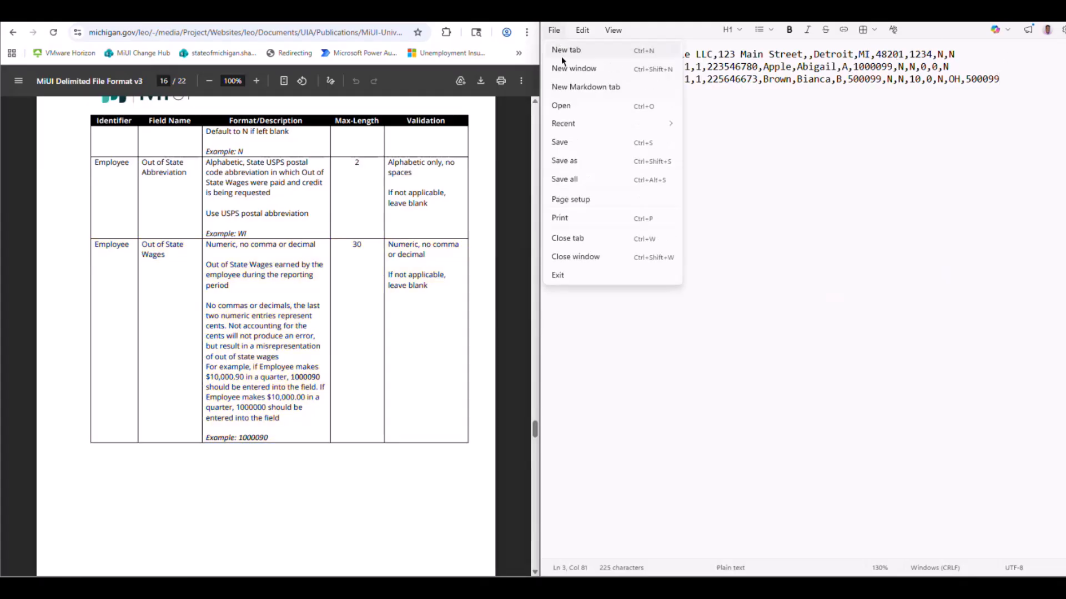
click(561, 143)
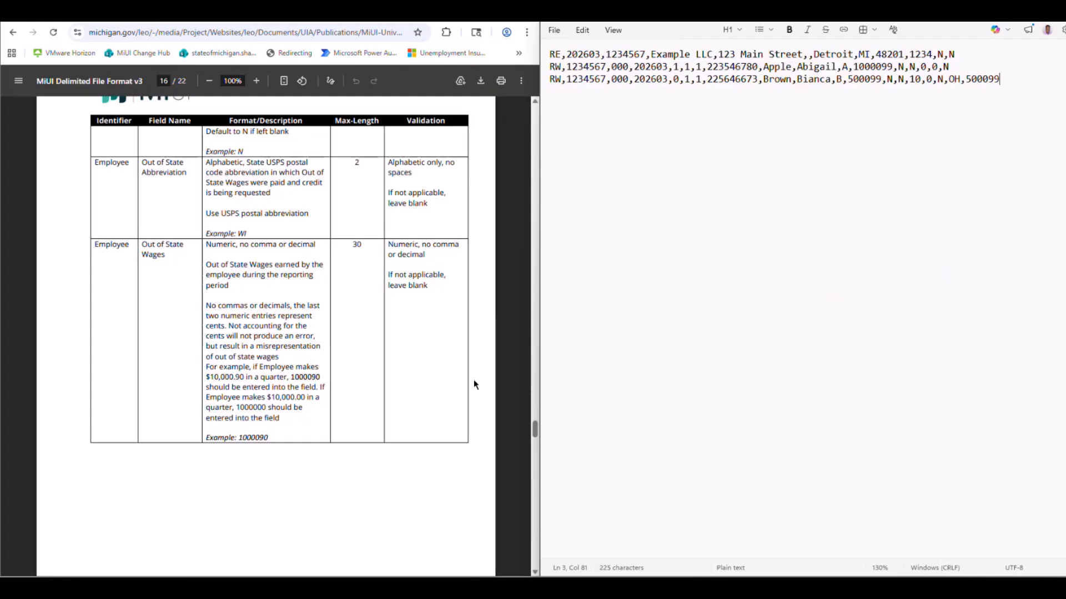